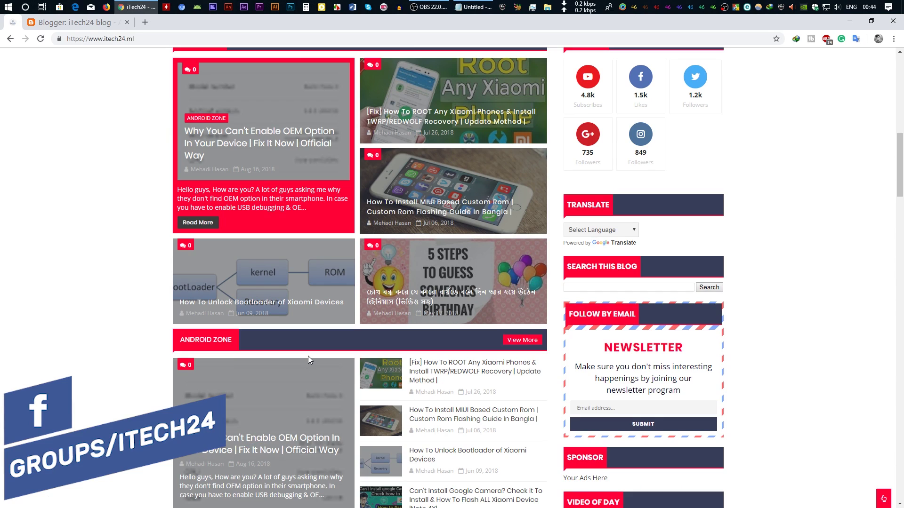
scroll(308, 356, "up", 12)
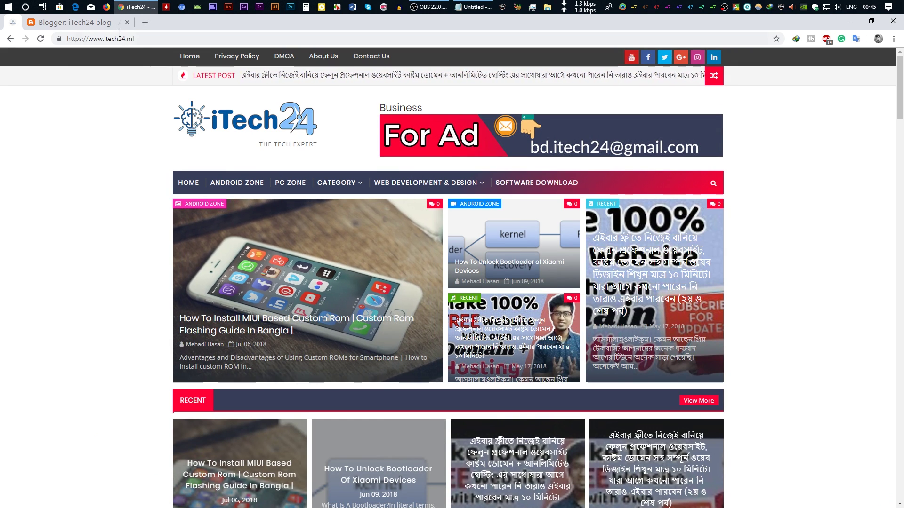
left_click(75, 22)
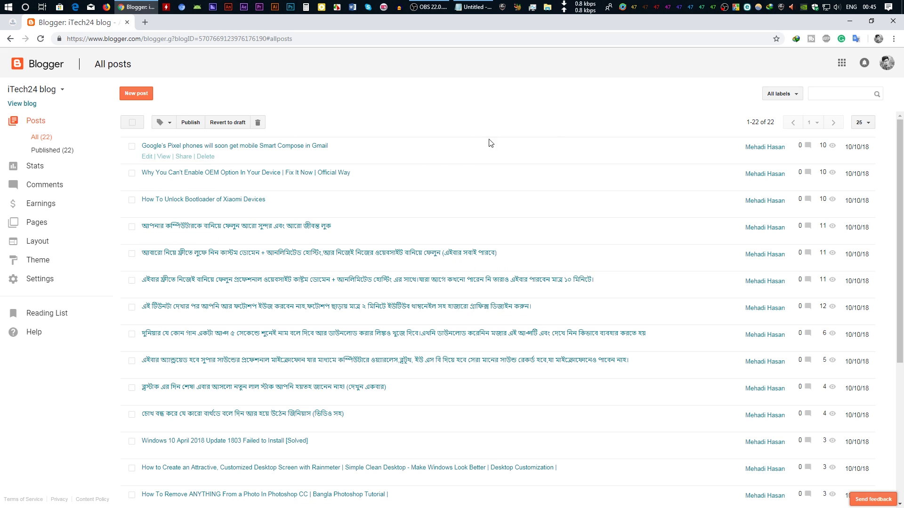
left_click(147, 158)
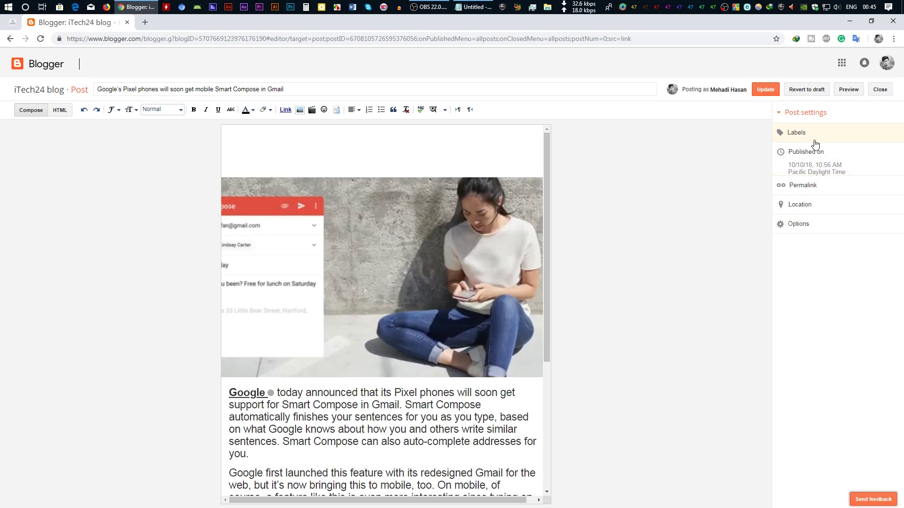
left_click(814, 142)
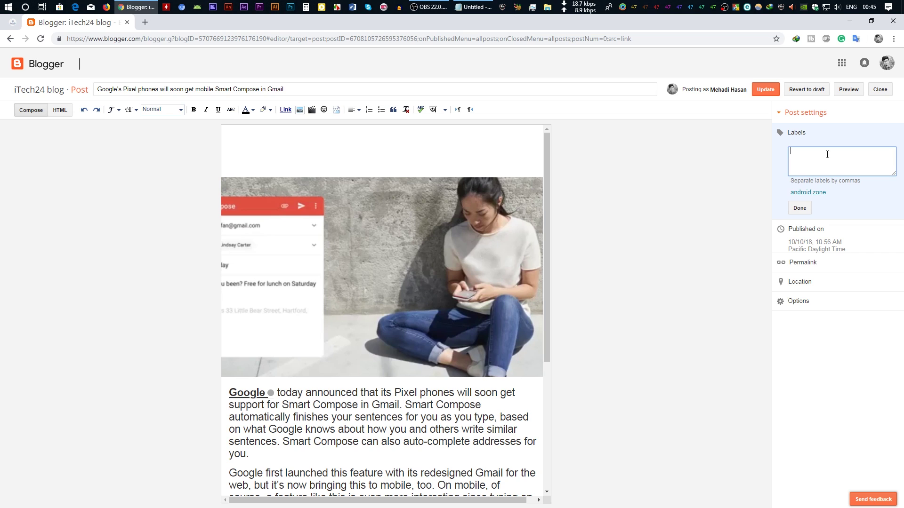
type("recent")
left_click(799, 208)
left_click(765, 92)
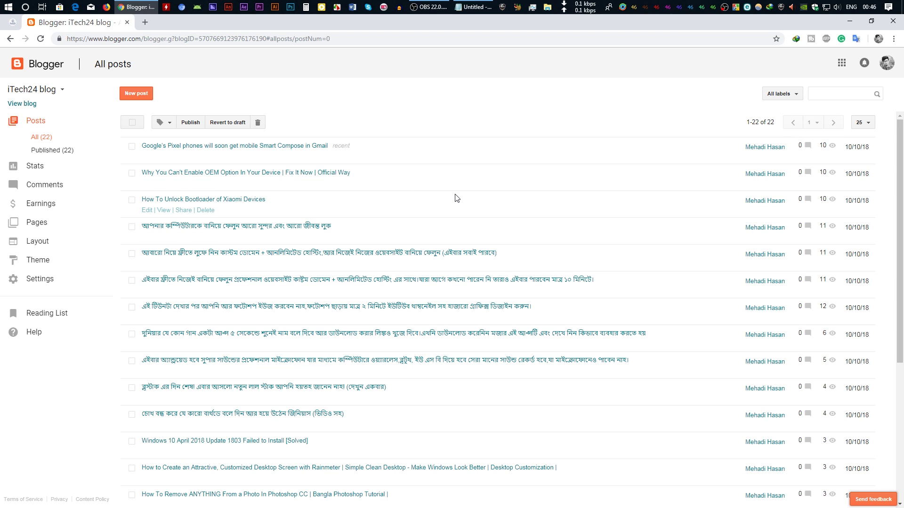
Step: Label the post "Why You Can't Enable OEM Option In Your Device" as "recent" and update it
left_click(147, 183)
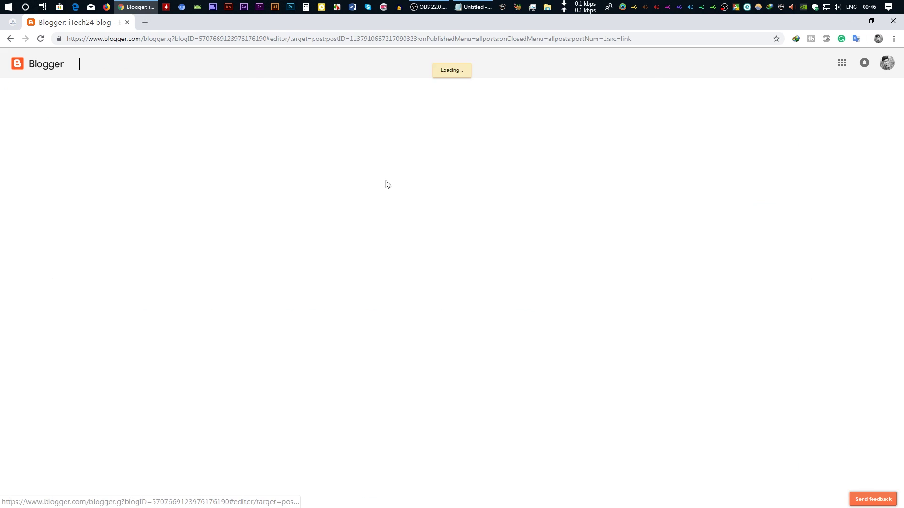
left_click(833, 140)
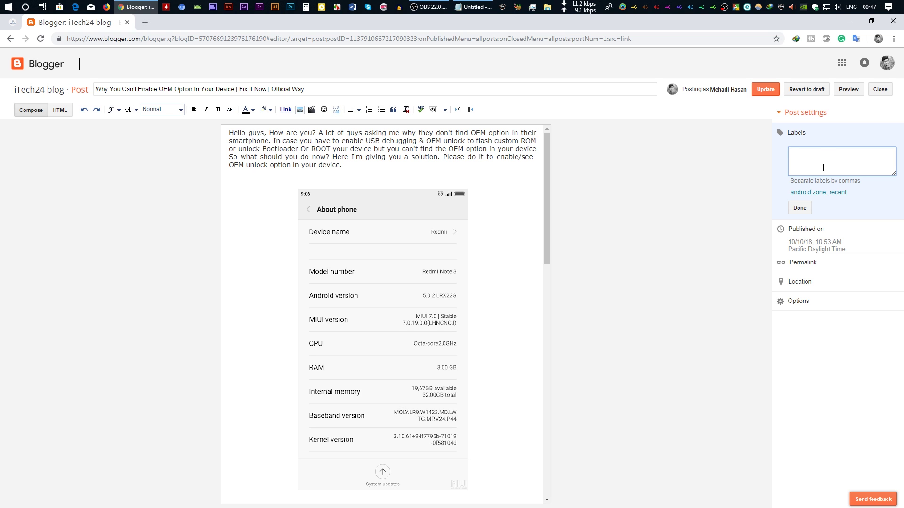
left_click(764, 90)
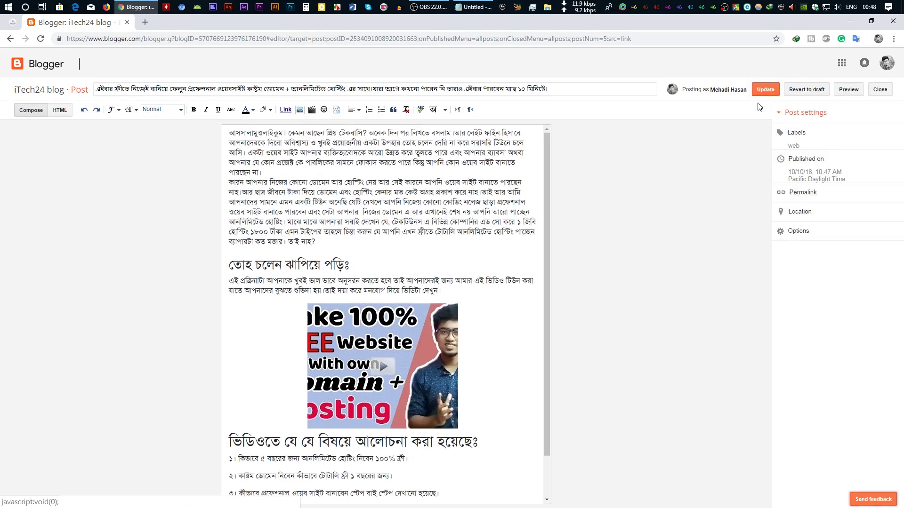
Step: Label the remaining posts by topic, such as "photoshop" for "How To Remove ANYTHING From a Photo In Photoshop CC", and update each one
left_click(147, 224)
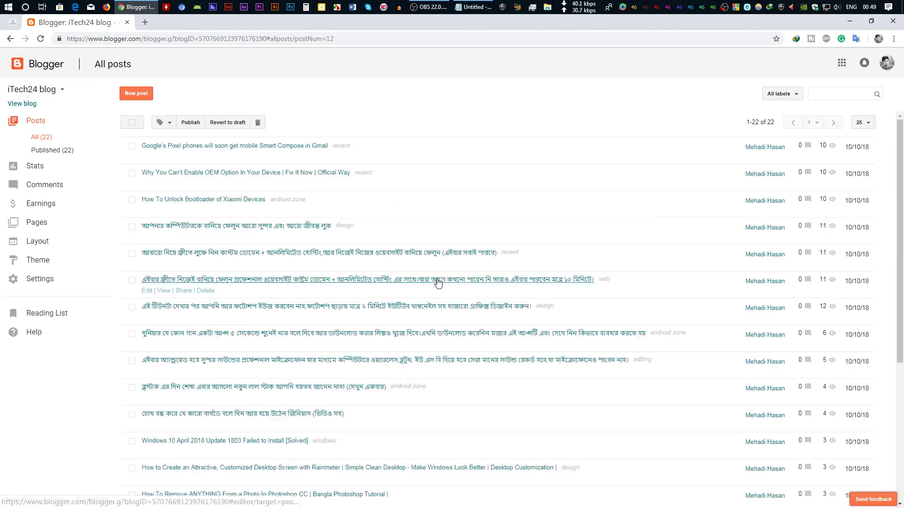
left_click(150, 288)
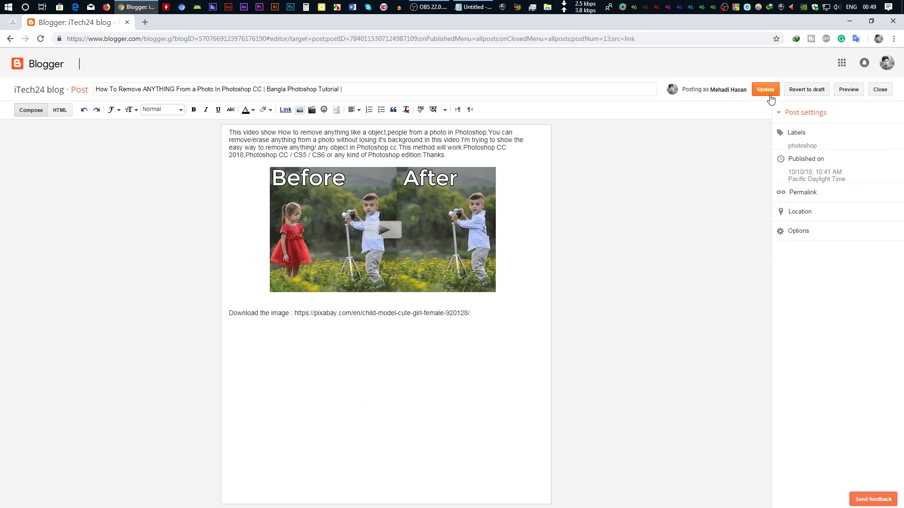
left_click(765, 89)
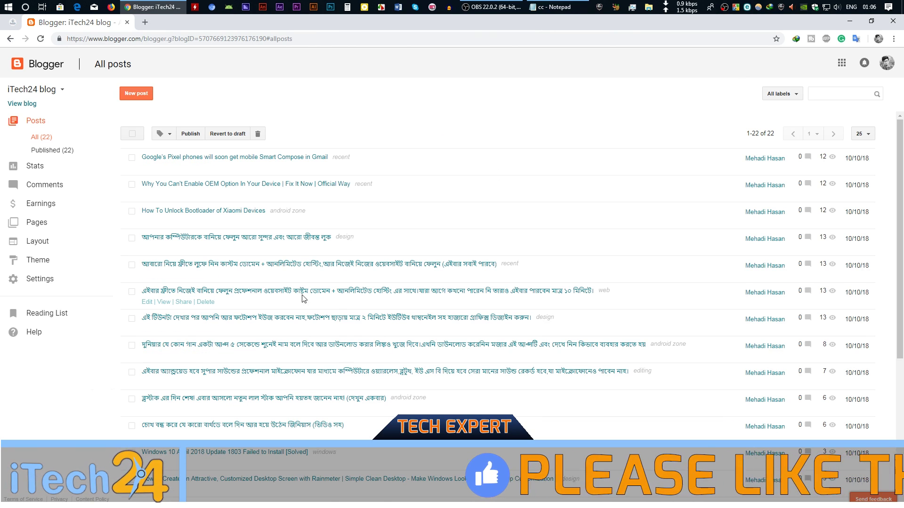
Step: Look over the labels in the post list and the homepage of the finished itech24.ml site
scroll(303, 244, "down", 2)
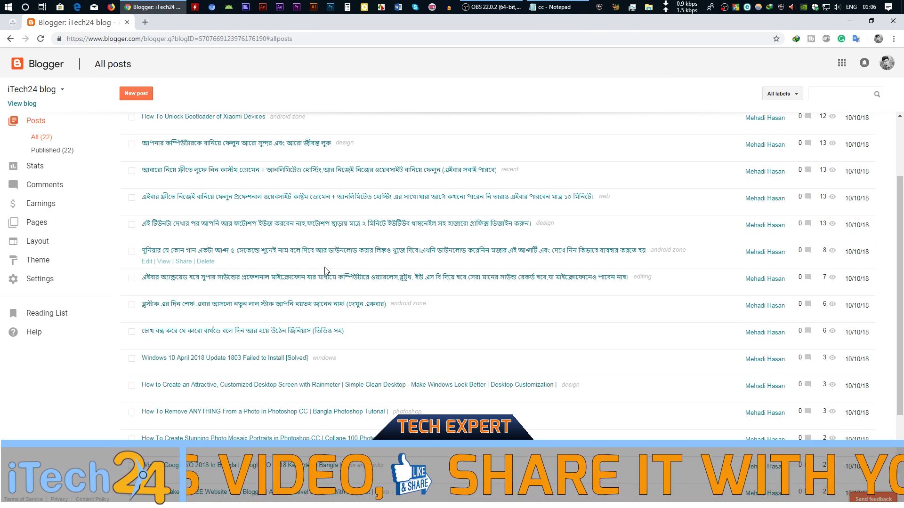
scroll(324, 271, "up", 2)
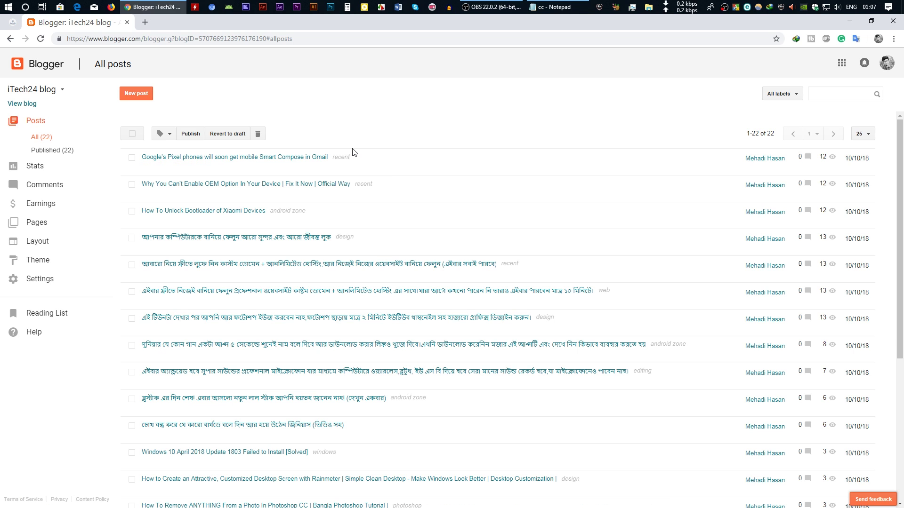
mouse_move(354, 152)
left_click(17, 26)
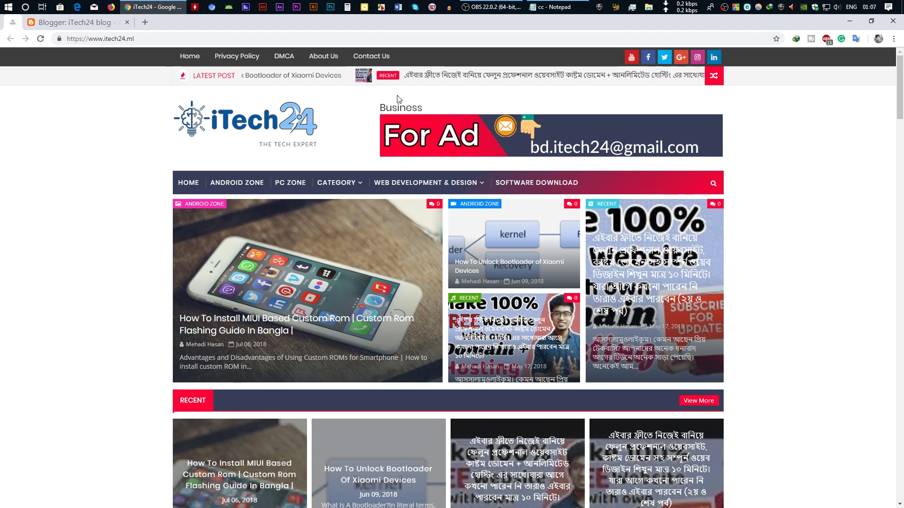
left_click(71, 23)
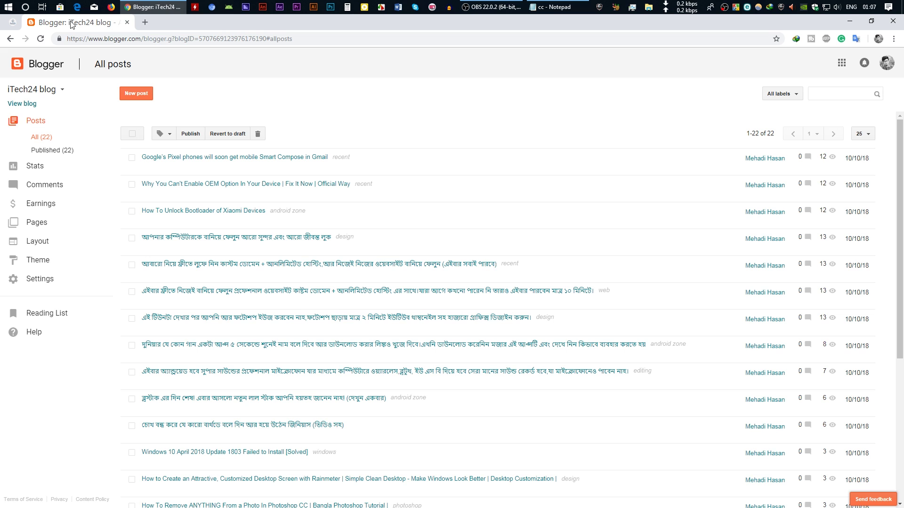
Step: Open the Ticker News gadget from the blog layout and set its title to "Latest Post"
left_click(49, 226)
left_click(41, 247)
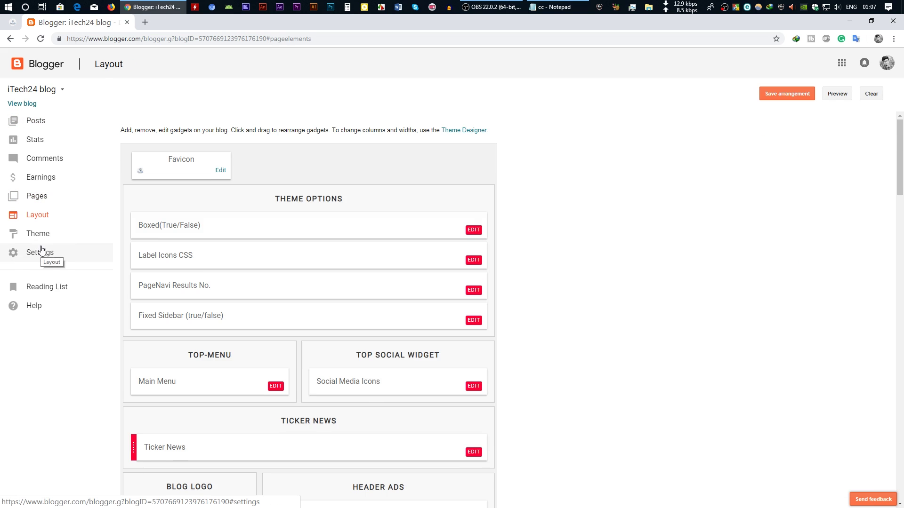
scroll(273, 365, "down", 3)
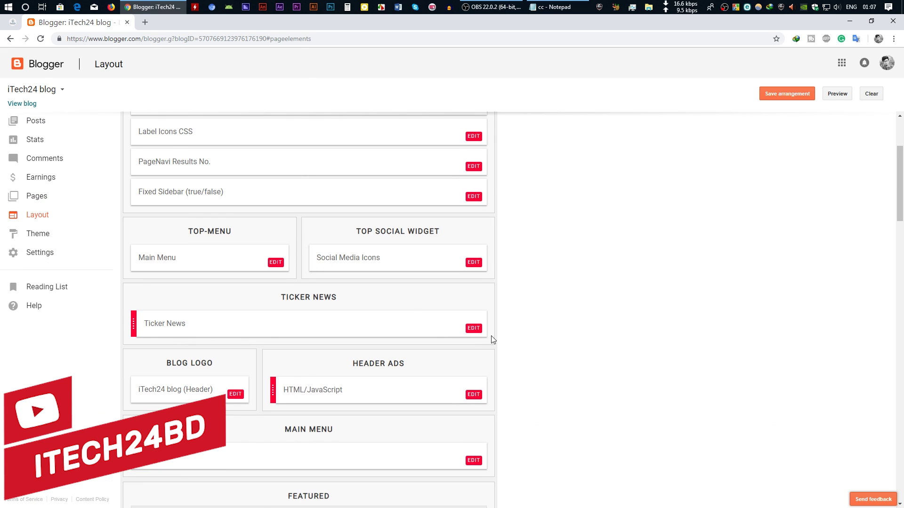
left_click(475, 330)
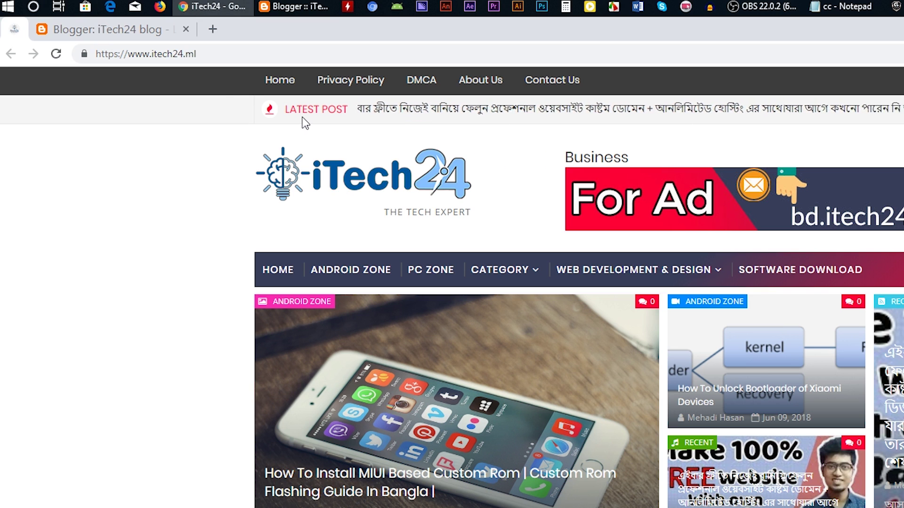
left_click(136, 29)
left_click(294, 6)
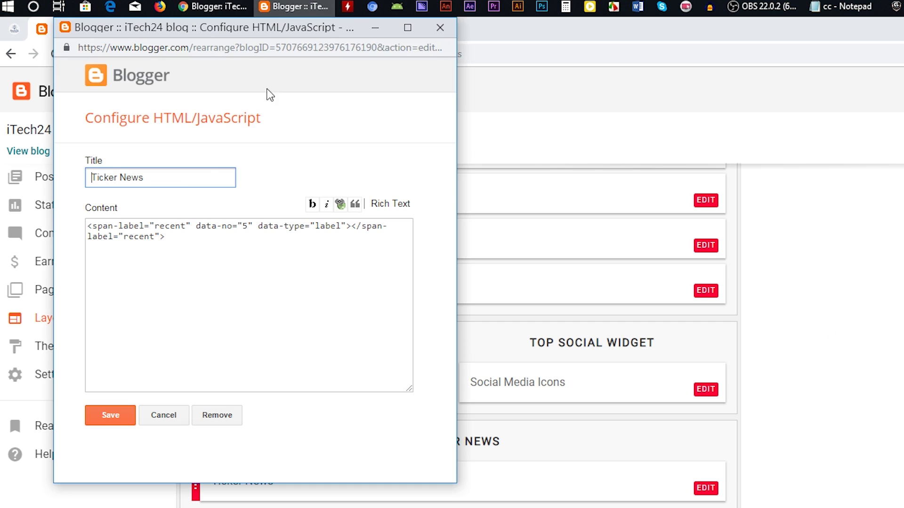
left_click_drag(185, 179, 16, 179)
key("BackSpace")
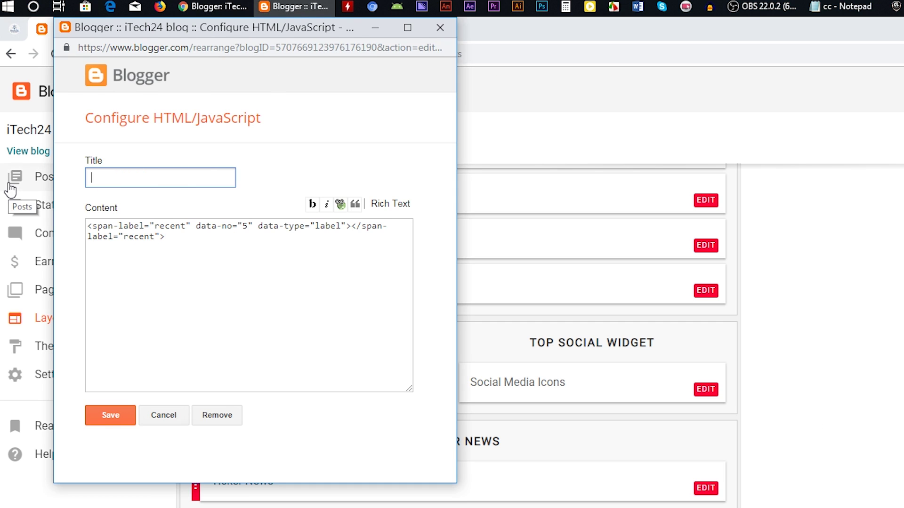
type("Latest P")
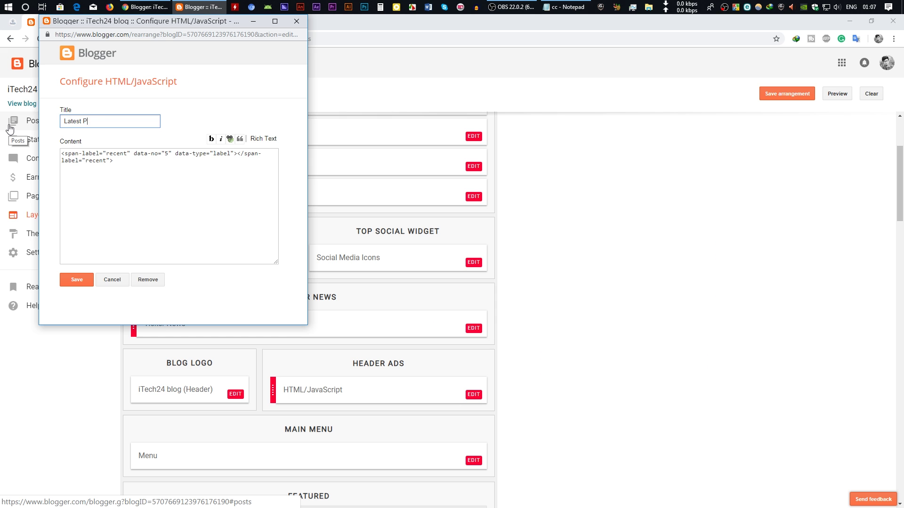
type("ost")
Step: Replace the gadget's content with <span data-label="recent" data-no="5" data-type="label"></span>, copied from the cc file in Notepad
left_click(168, 221)
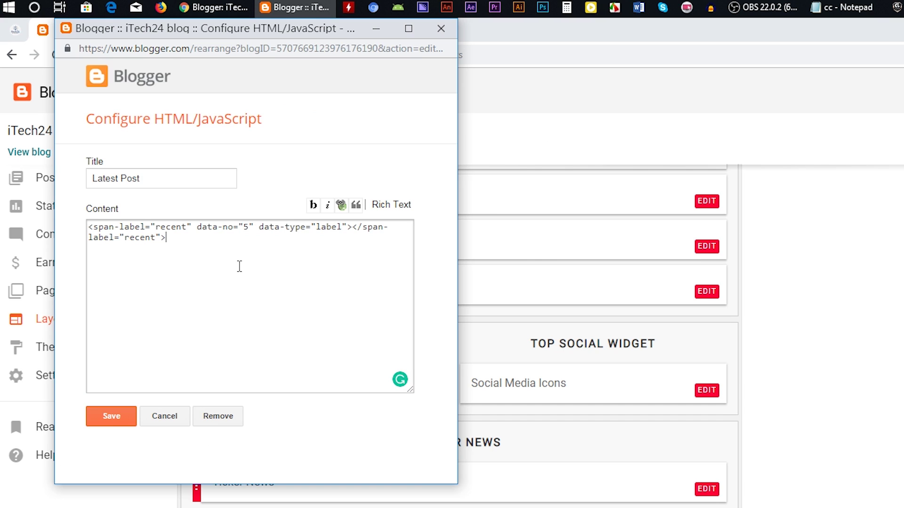
left_click_drag(223, 255, 43, 229)
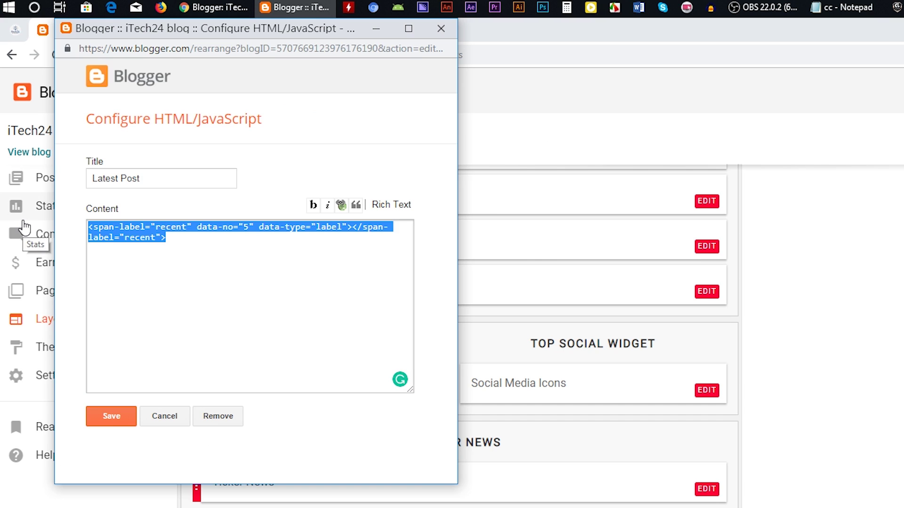
key("BackSpace")
left_click(845, 7)
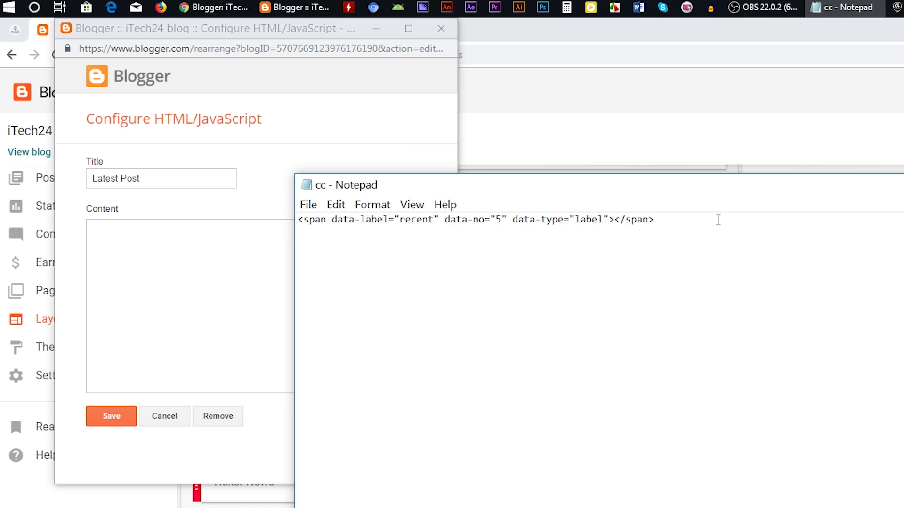
left_click_drag(719, 218, 253, 223)
key("ctrl+c")
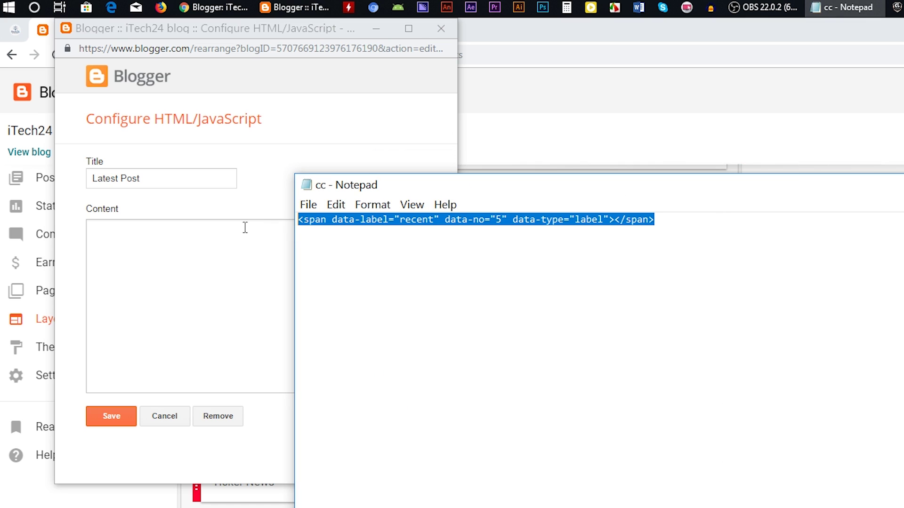
left_click(222, 262)
key("ctrl+v")
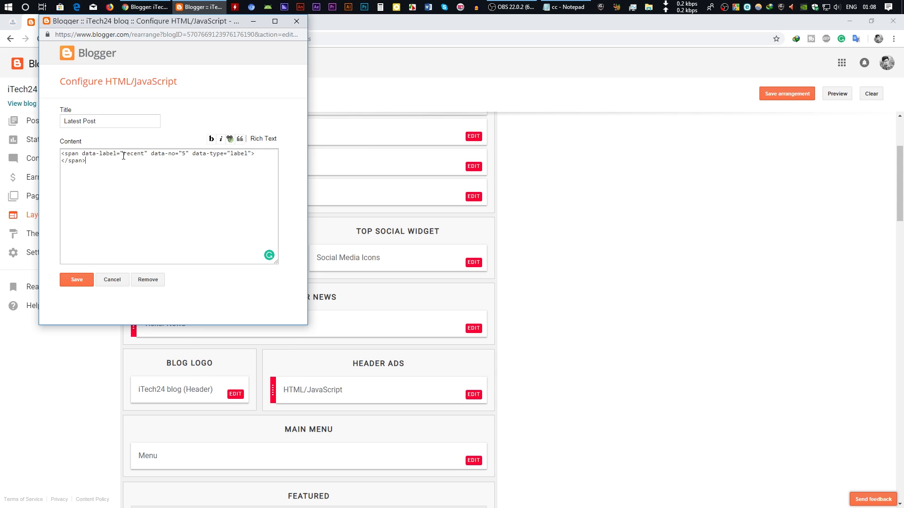
Step: Check the ticker on the itech24.ml homepage and save the Latest Post gadget
left_click(11, 37)
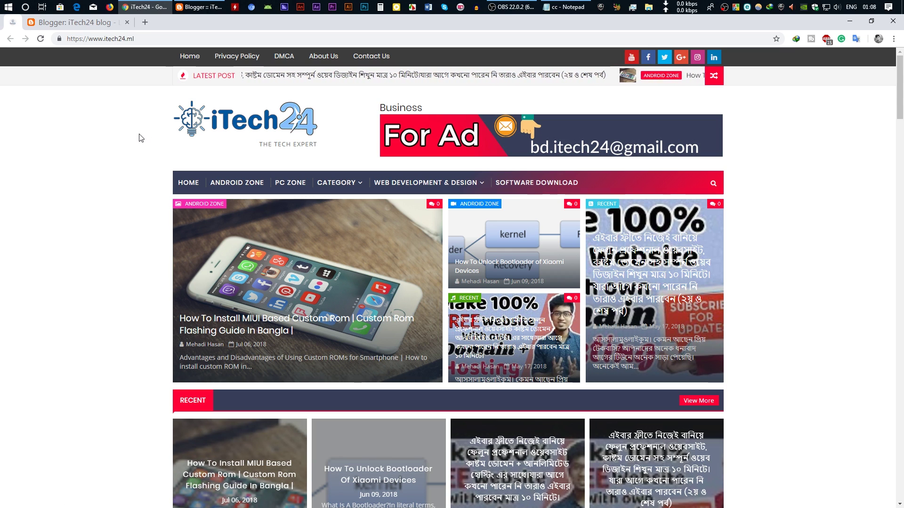
key("ctrl+w")
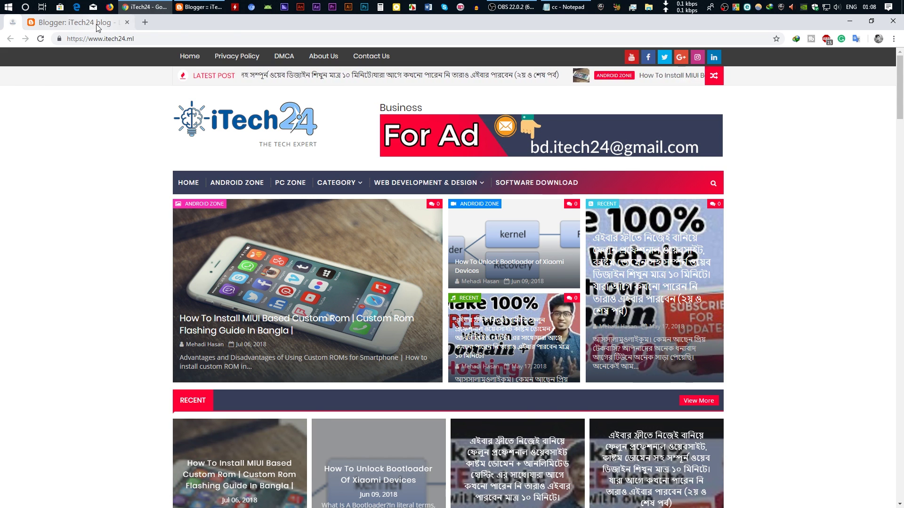
left_click(201, 6)
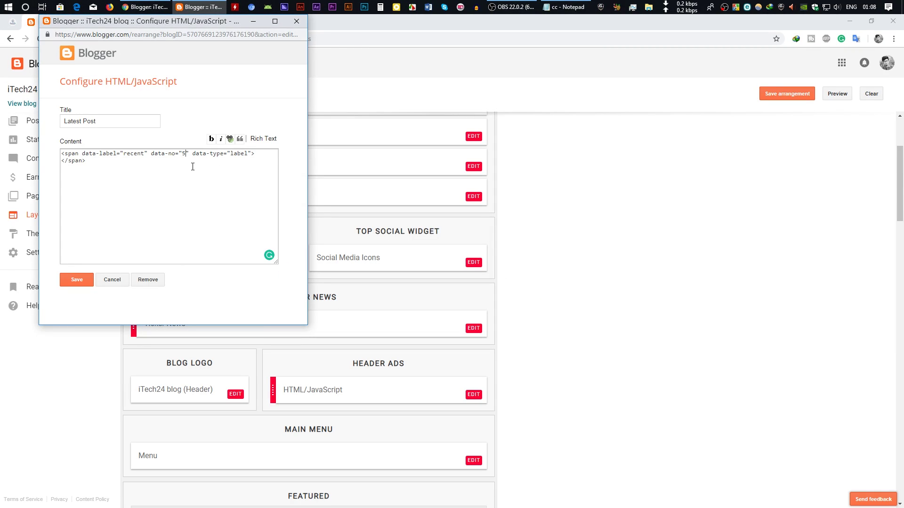
left_click(83, 278)
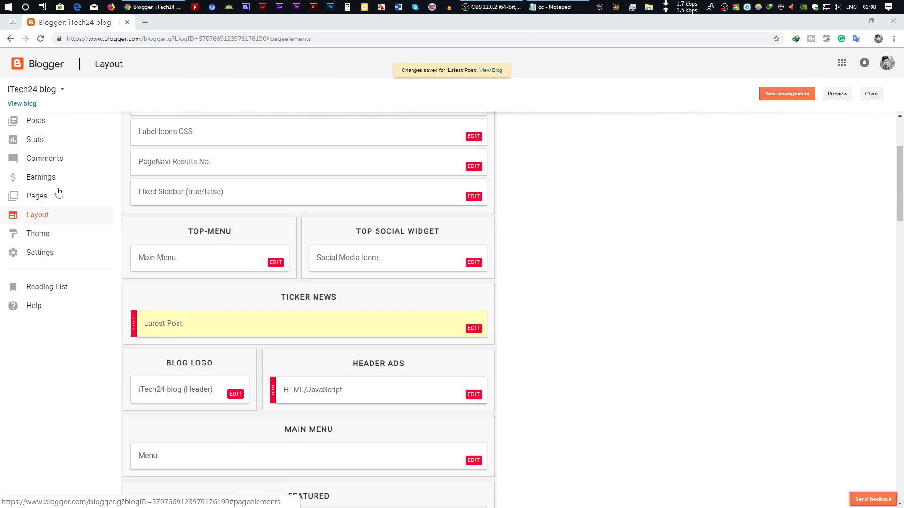
Step: View the live blog and examine its news ticker and featured posts area
left_click(33, 104)
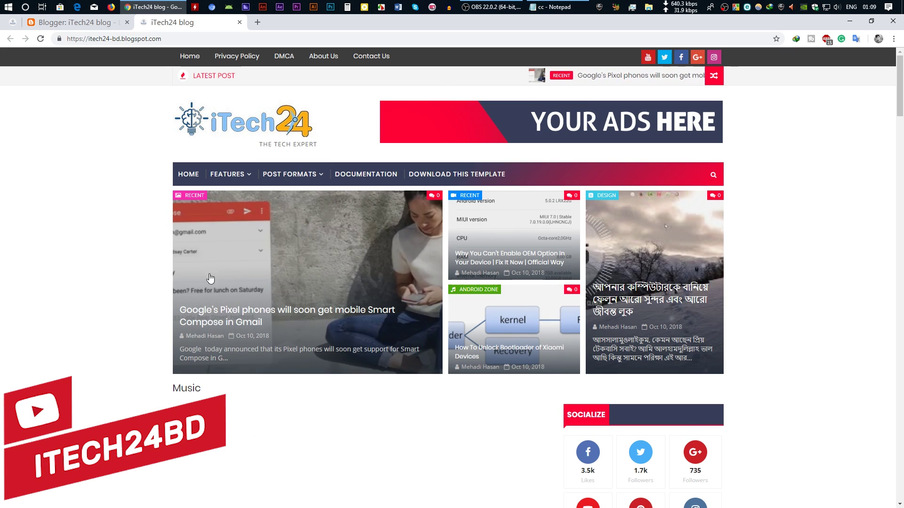
scroll(141, 267, "down", 2)
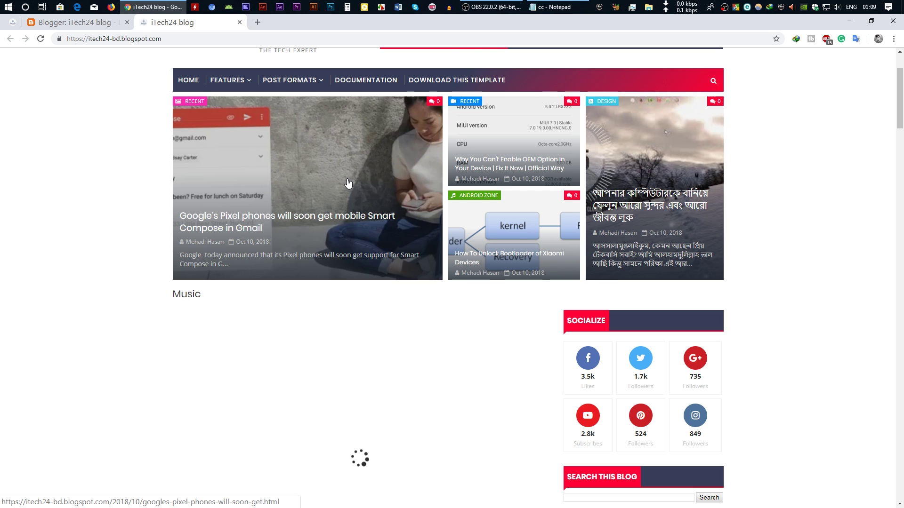
Step: Open the Featured gadget from the blog layout and select the word "recent" in its content code
left_click(81, 26)
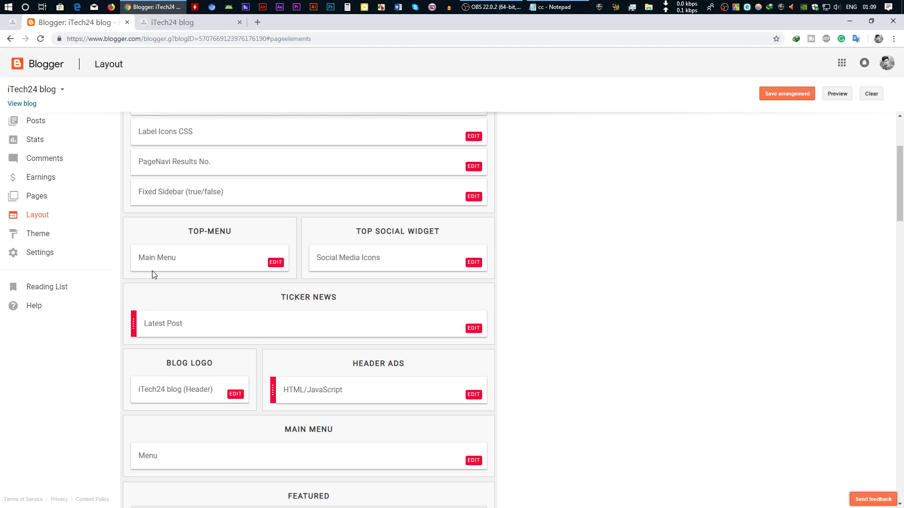
scroll(154, 283, "down", 2)
scroll(191, 320, "down", 2)
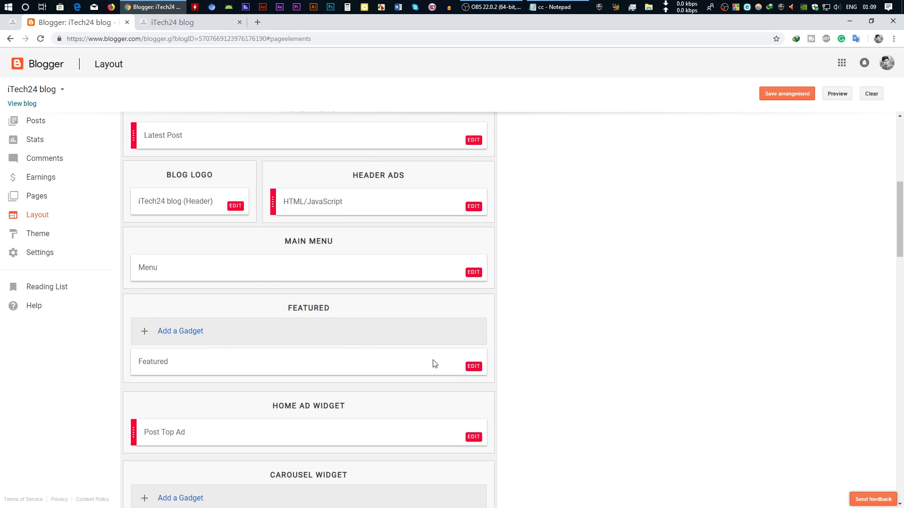
left_click(473, 368)
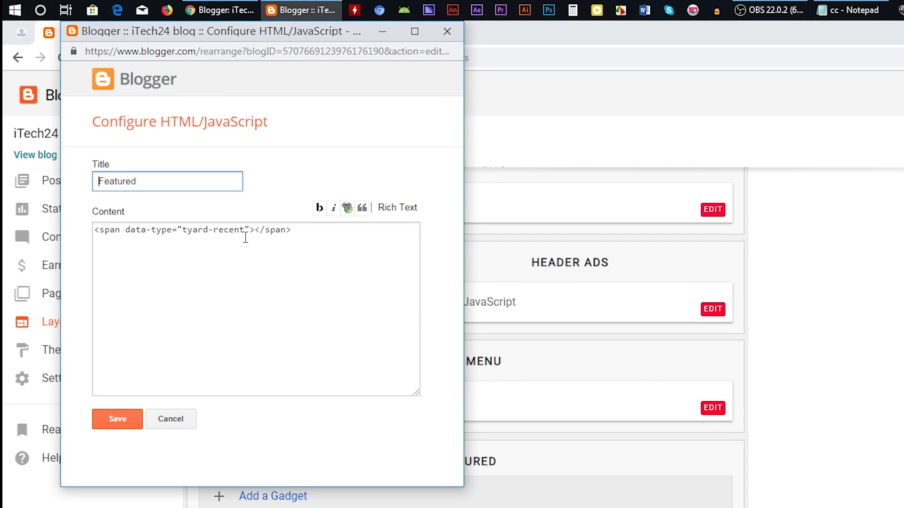
left_click(246, 238)
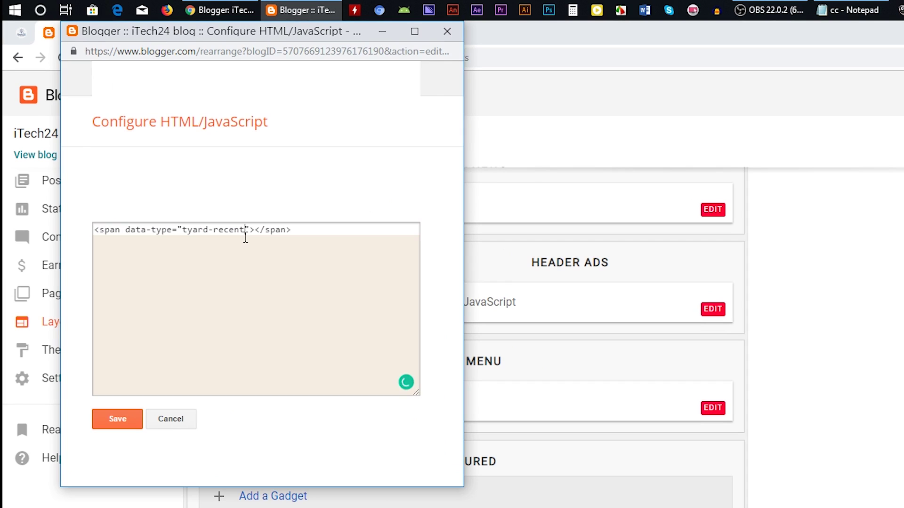
left_click_drag(245, 238, 218, 237)
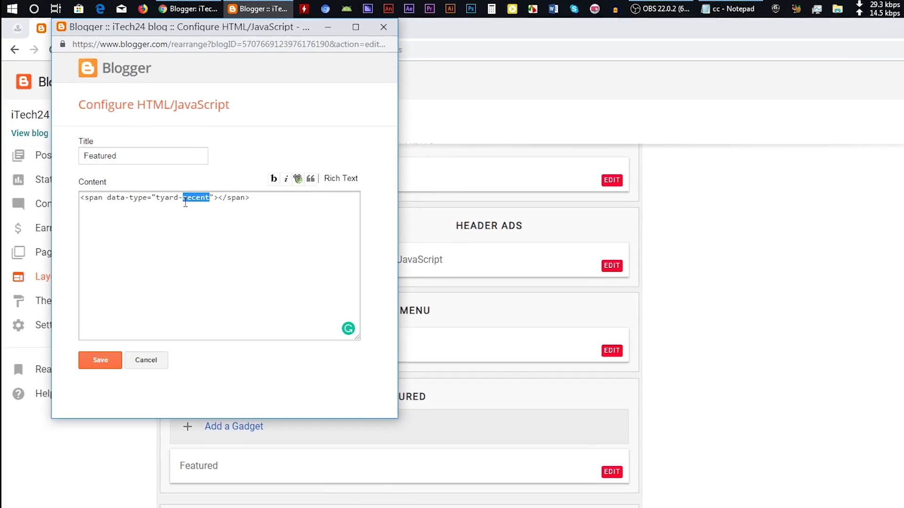
Step: View the live blog's header, main menu and featured posts area
left_click(370, 66)
left_click(188, 22)
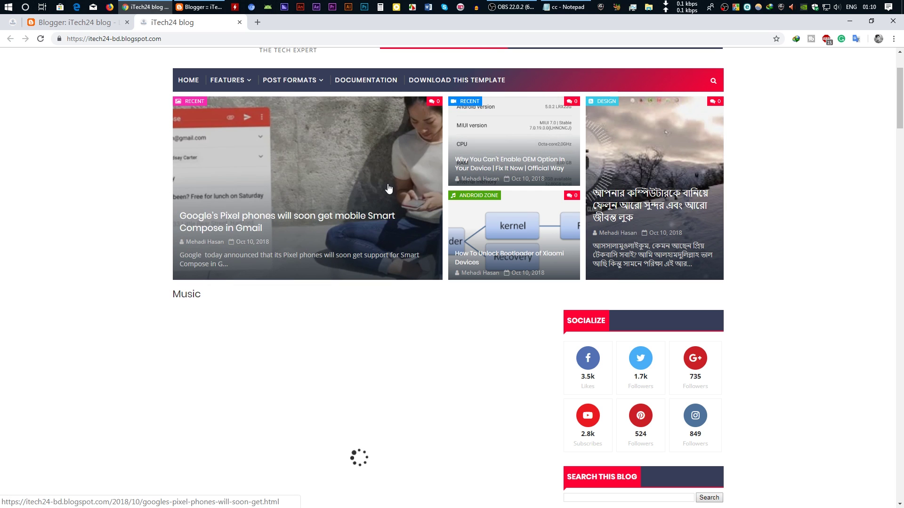
scroll(292, 238, "up", 2)
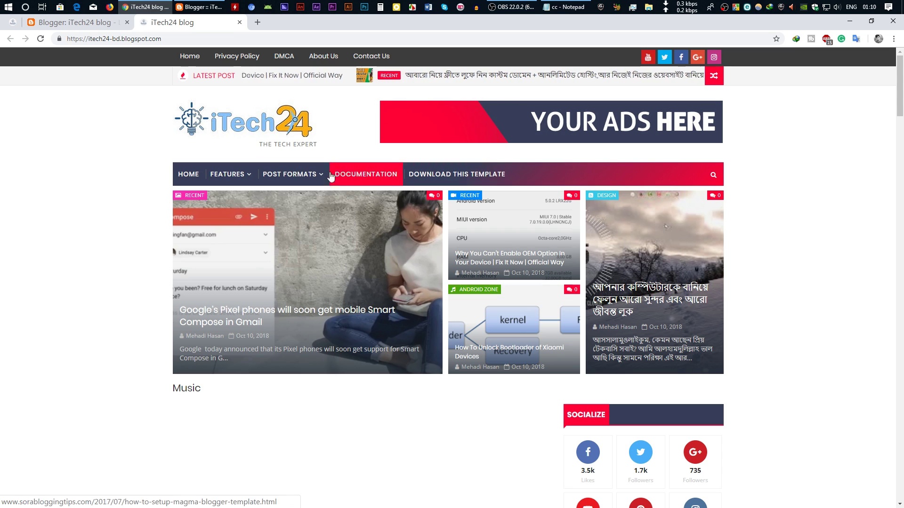
Step: Open the Main Menu gadget from the layout and review its list of links
left_click(75, 23)
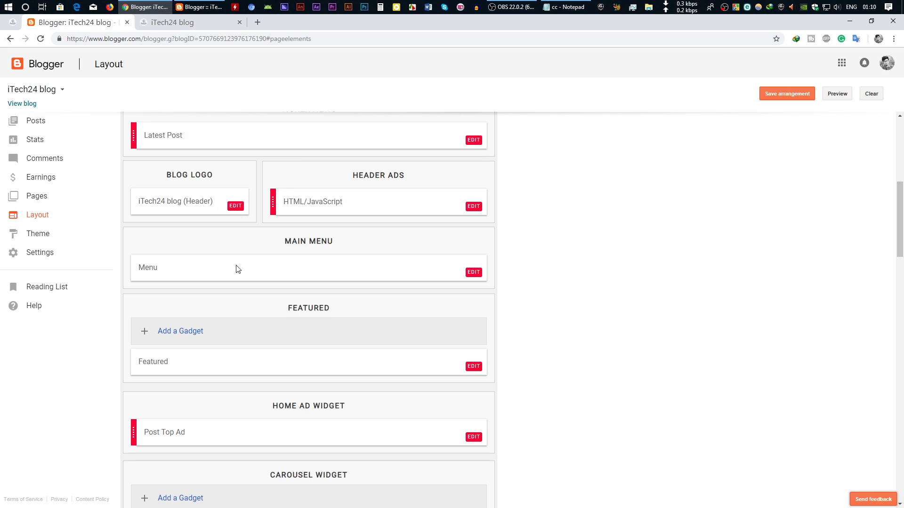
scroll(291, 241, "down", 1)
scroll(294, 244, "down", 1)
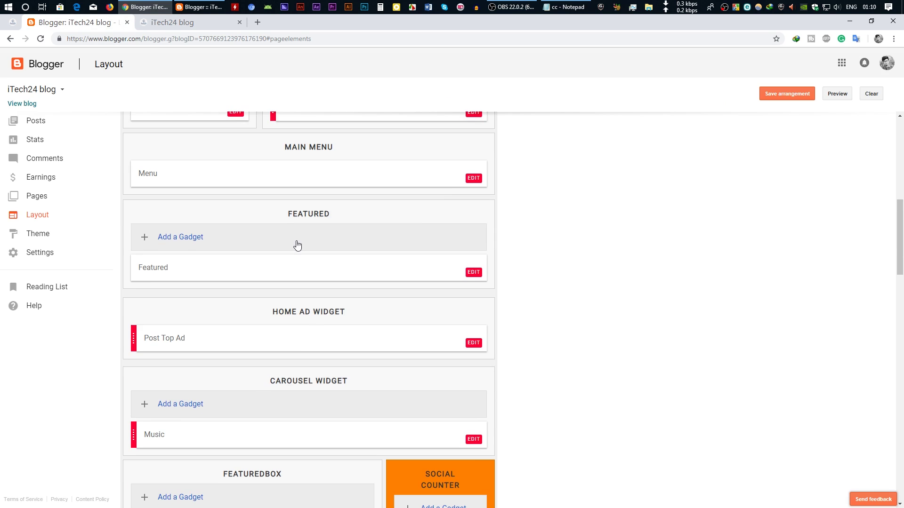
left_click(474, 178)
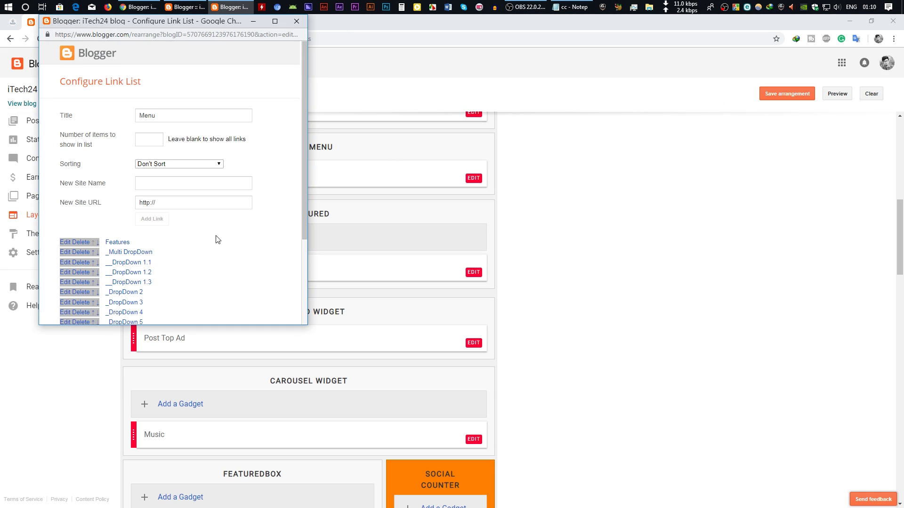
scroll(236, 206, "down", 2)
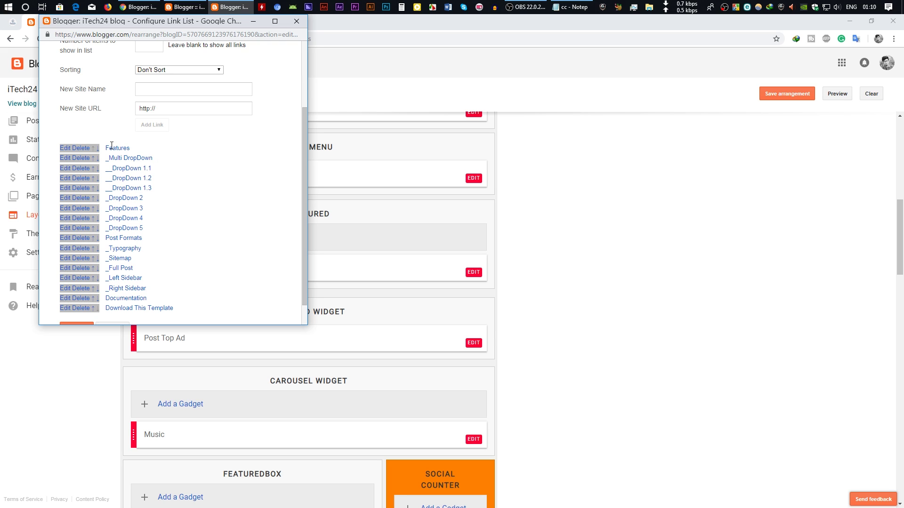
Step: Examine the Features dropdown and its Multi DropDown entry on the live blog
left_click(673, 212)
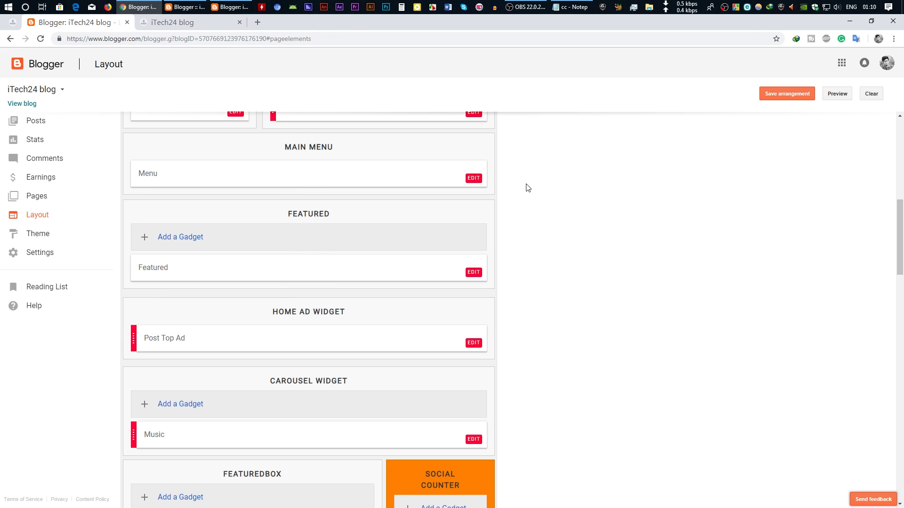
left_click(183, 23)
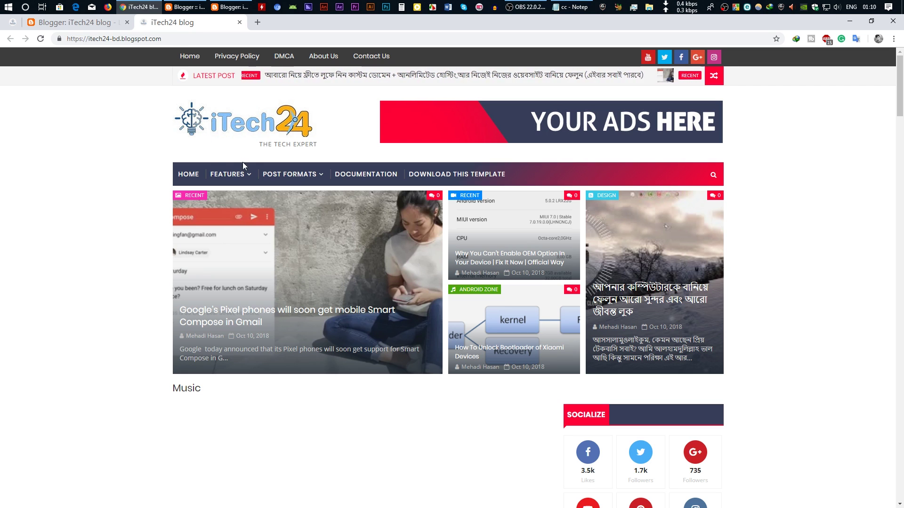
mouse_move(237, 173)
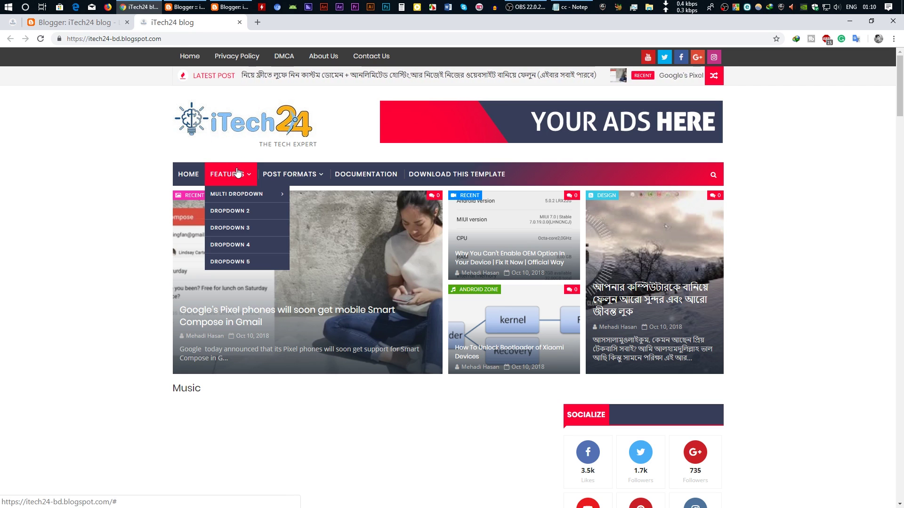
mouse_move(240, 193)
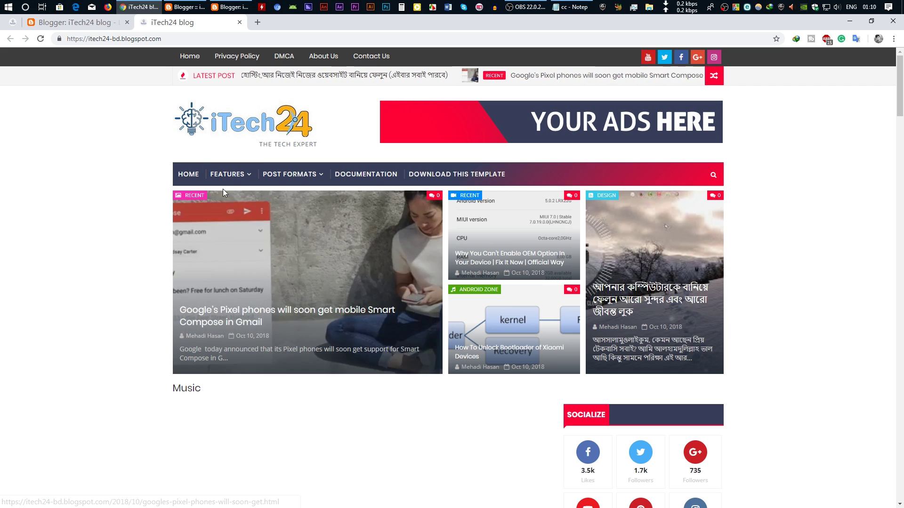
Step: Rename the menu link __DropDown 1.2 to ___DropDown 1.2 with a third leading underscore, and save the link list
left_click(107, 24)
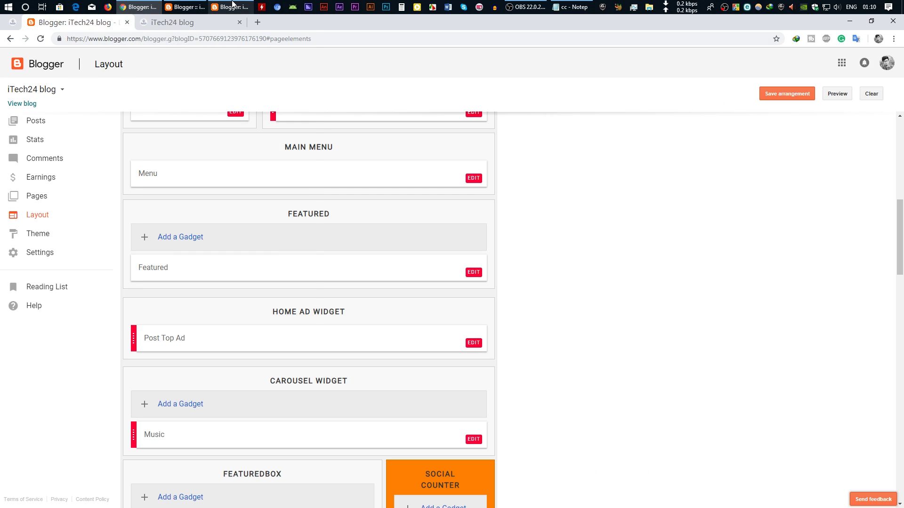
left_click(230, 6)
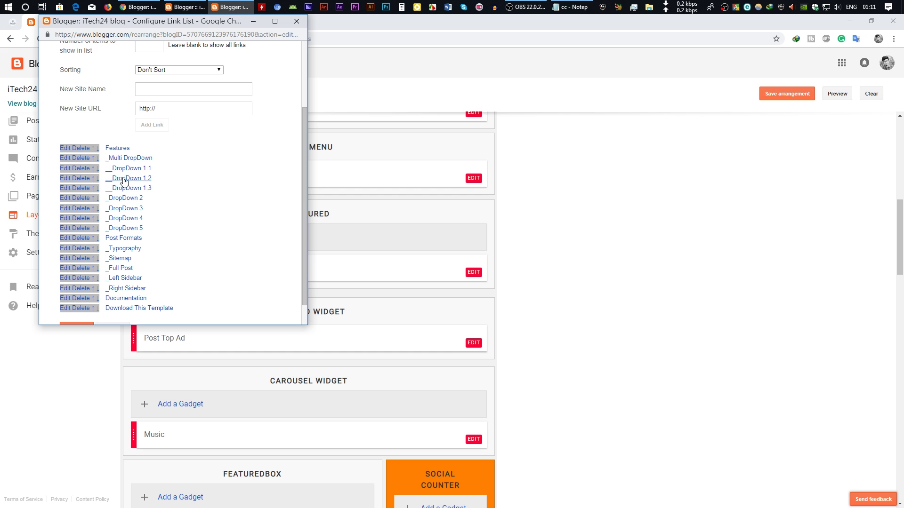
left_click(64, 178)
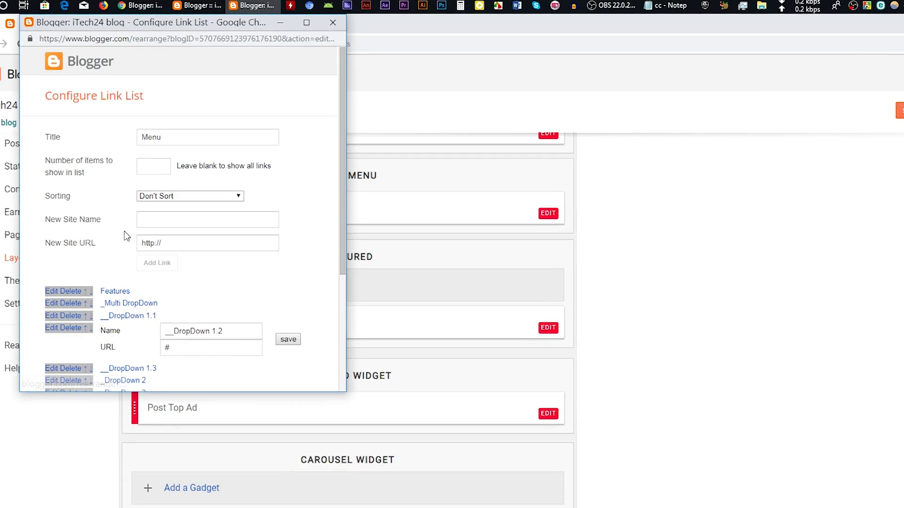
left_click(192, 414)
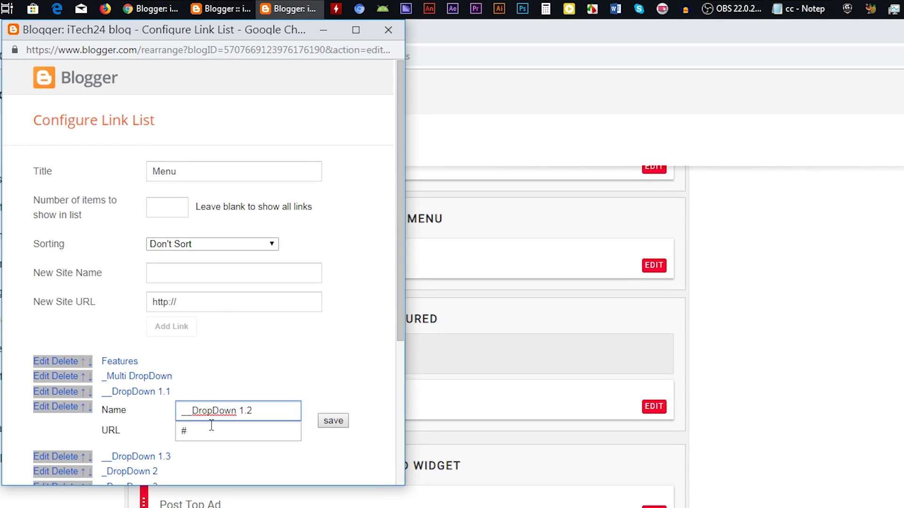
type("_")
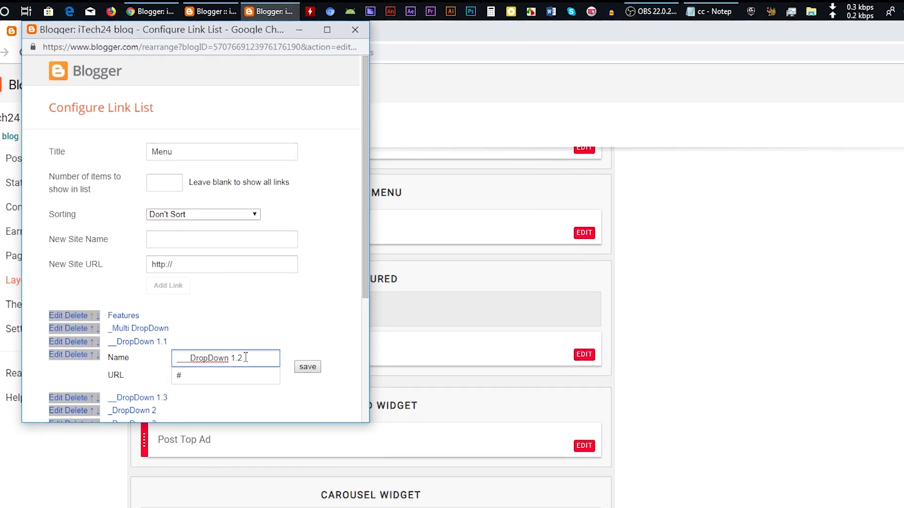
left_click(307, 366)
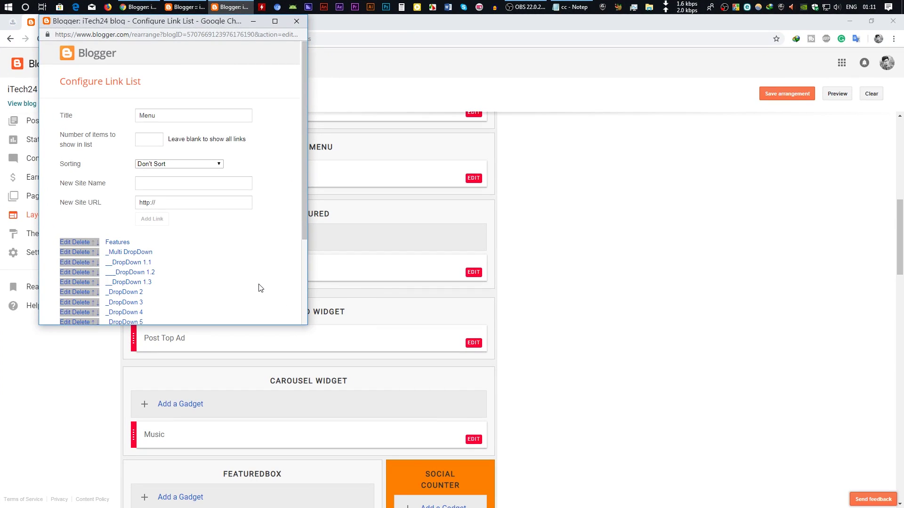
scroll(259, 288, "down", 2)
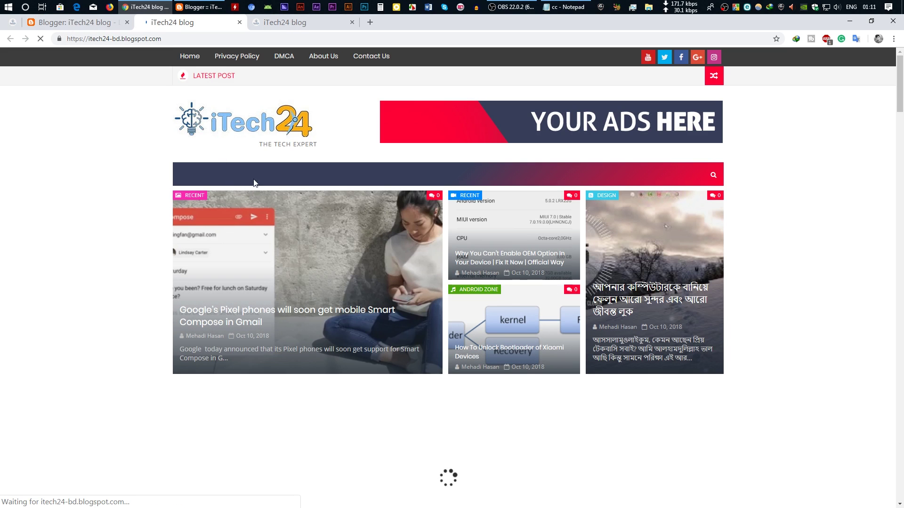
Step: Check the nested levels of Multi DropDown under Features on the reloaded live blog
mouse_move(227, 178)
mouse_move(224, 199)
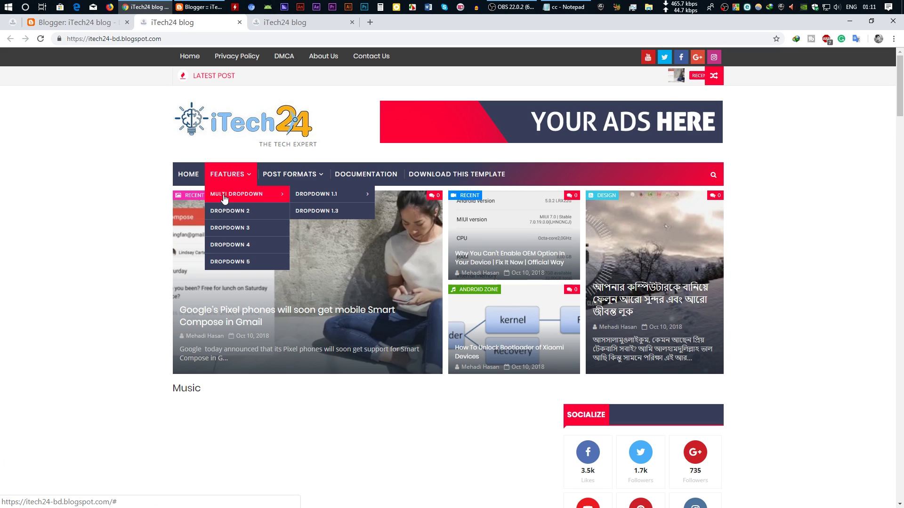
mouse_move(344, 195)
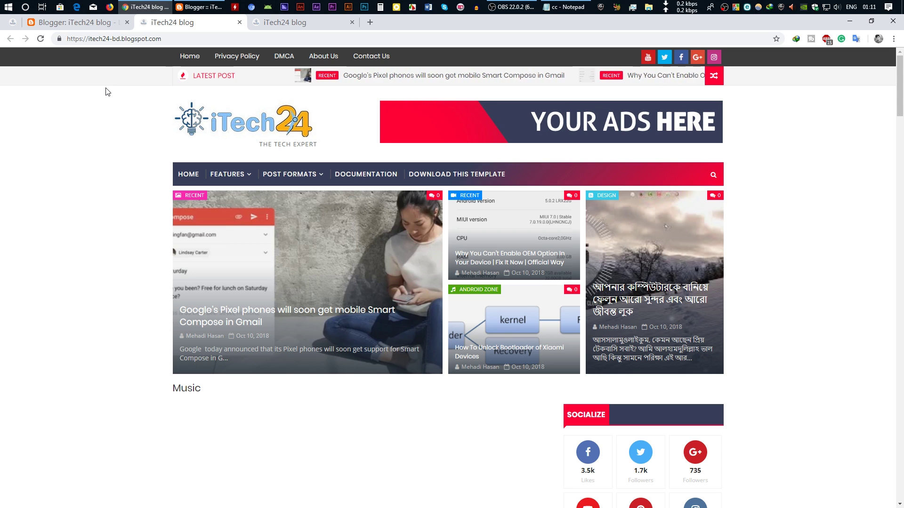
Step: Reopen the Main Menu gadget, inspect the name and URL of the Features link, and close the link list
left_click(90, 28)
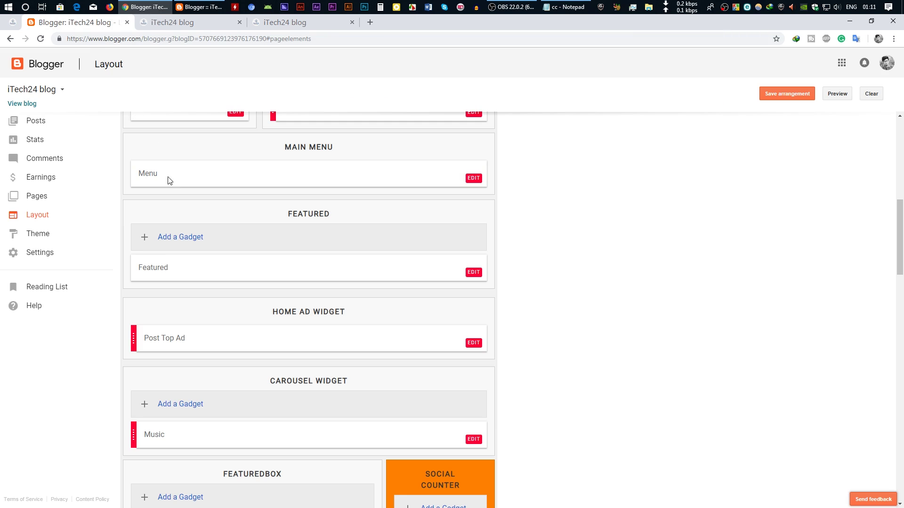
left_click(473, 179)
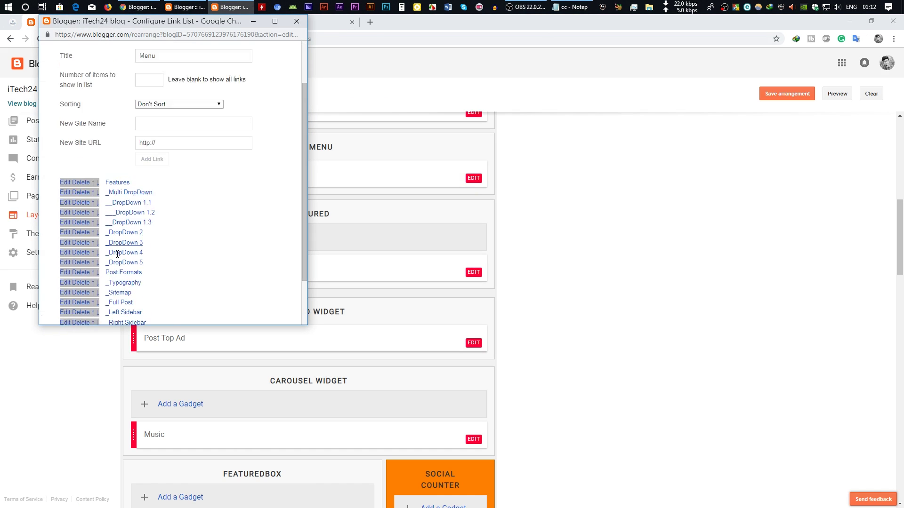
scroll(118, 254, "down", 1)
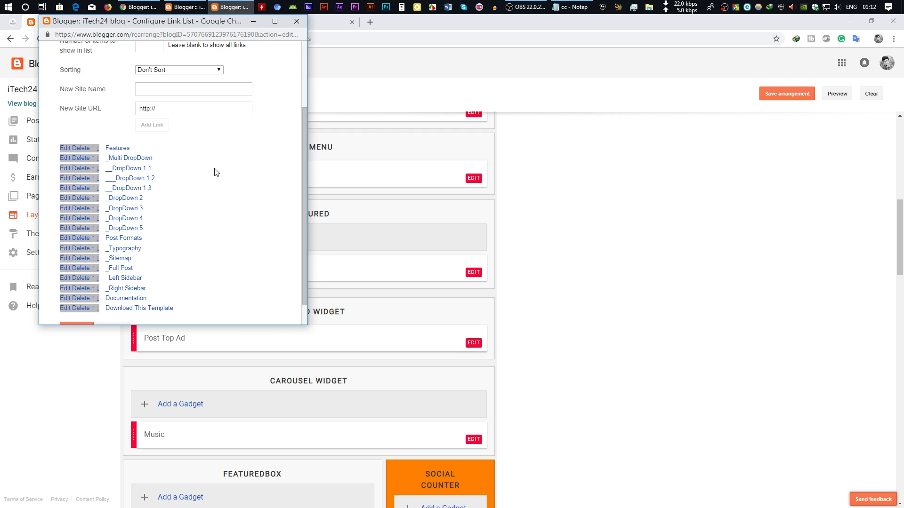
left_click(68, 153)
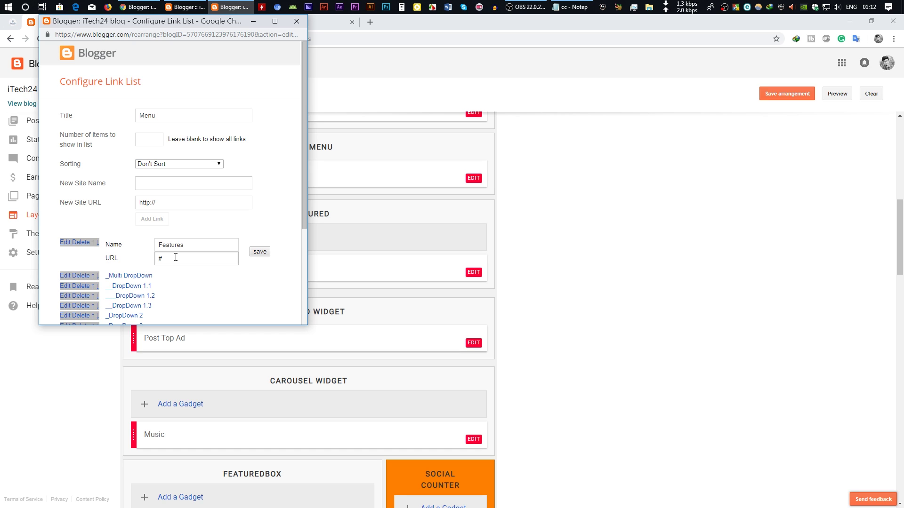
scroll(176, 257, "down", 3)
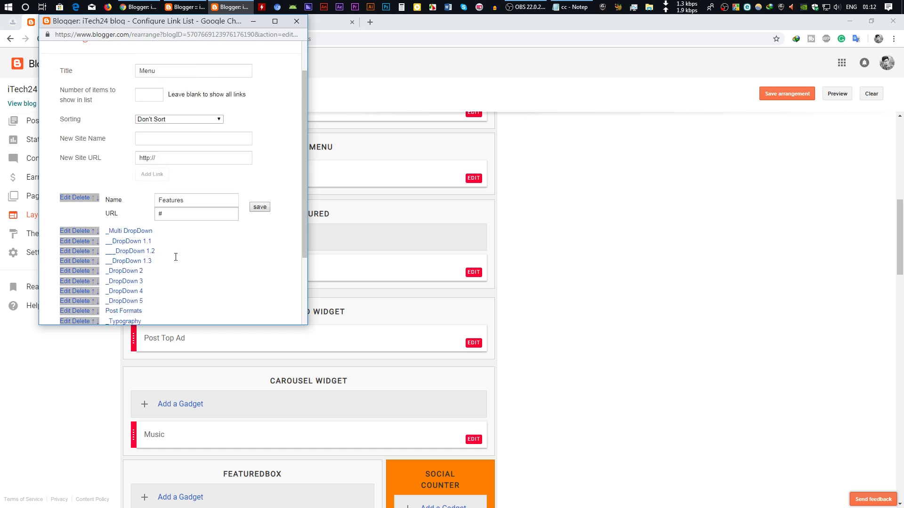
left_click(112, 311)
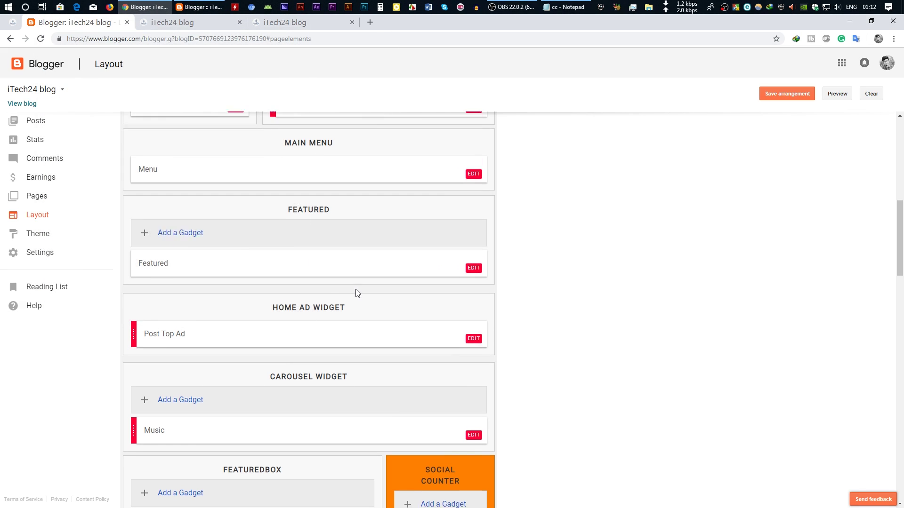
Step: Look over the Carousel Widget section in the layout and its Music section on the live blog
scroll(245, 295, "down", 2)
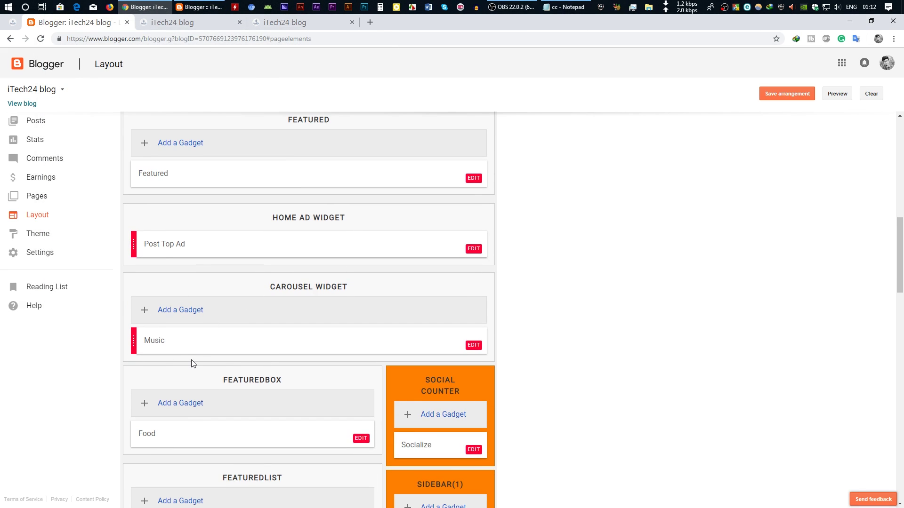
scroll(193, 346, "down", 1)
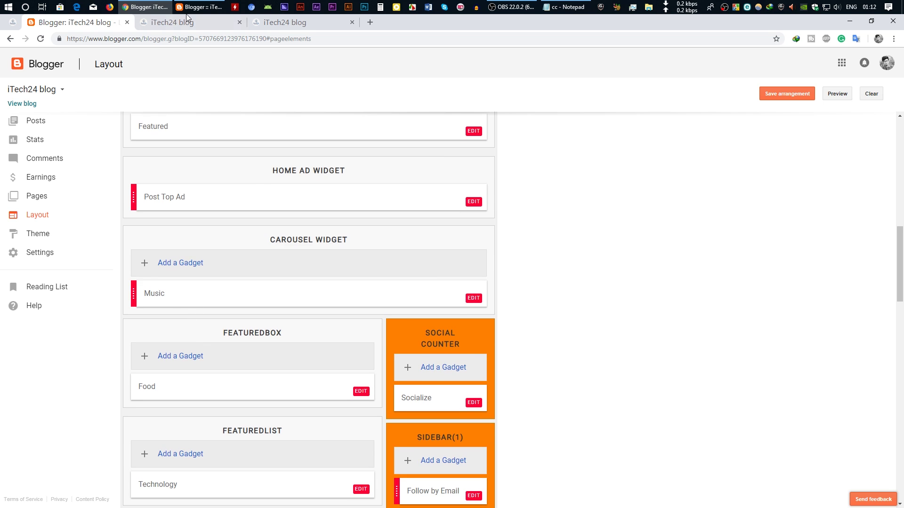
left_click(201, 27)
scroll(147, 302, "down", 2)
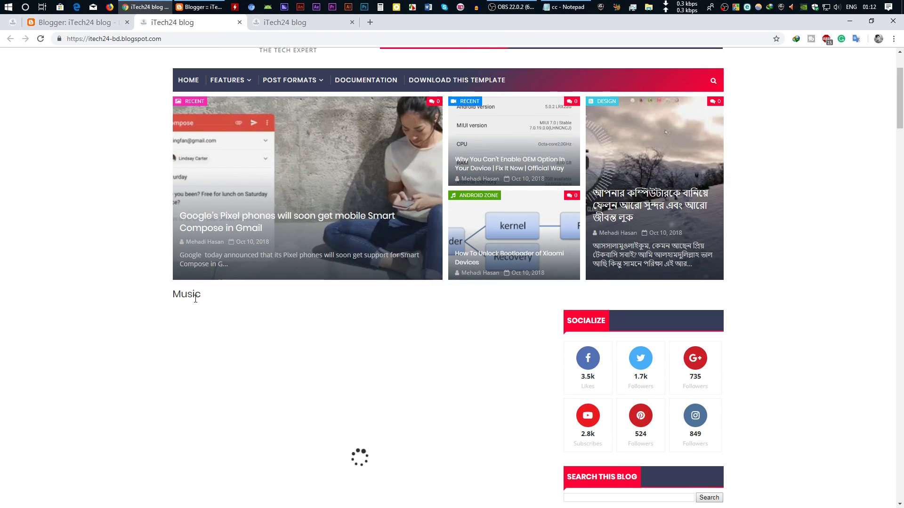
Step: Open the Music gadget in the layout's Carousel Widget section and change its title to web
left_click(78, 24)
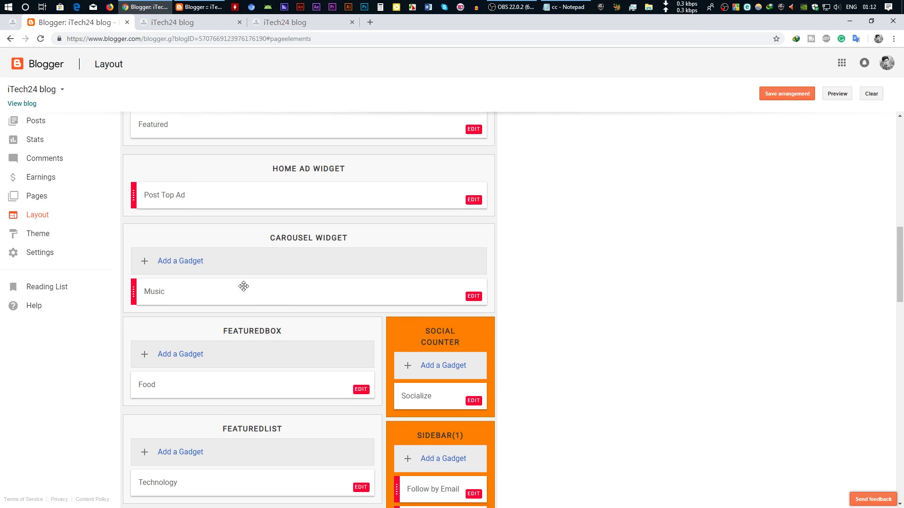
scroll(242, 286, "down", 2)
left_click(472, 207)
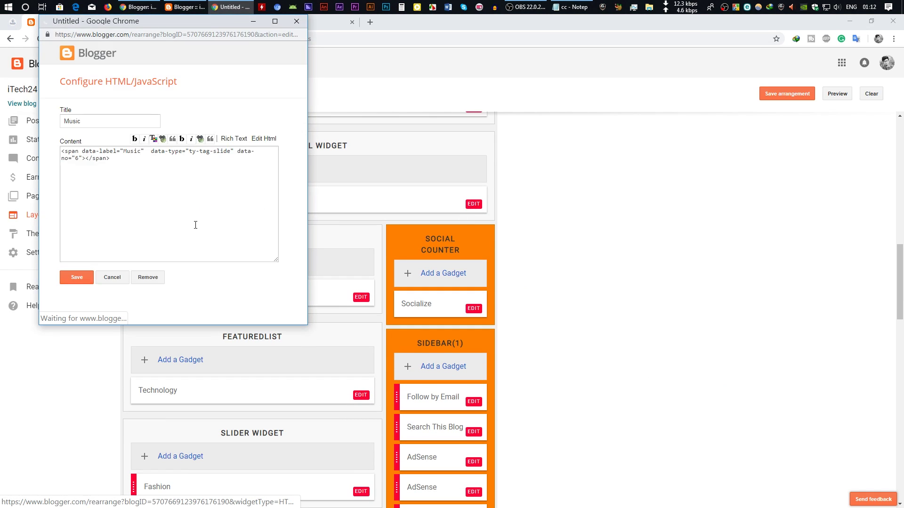
key("ctrl+a")
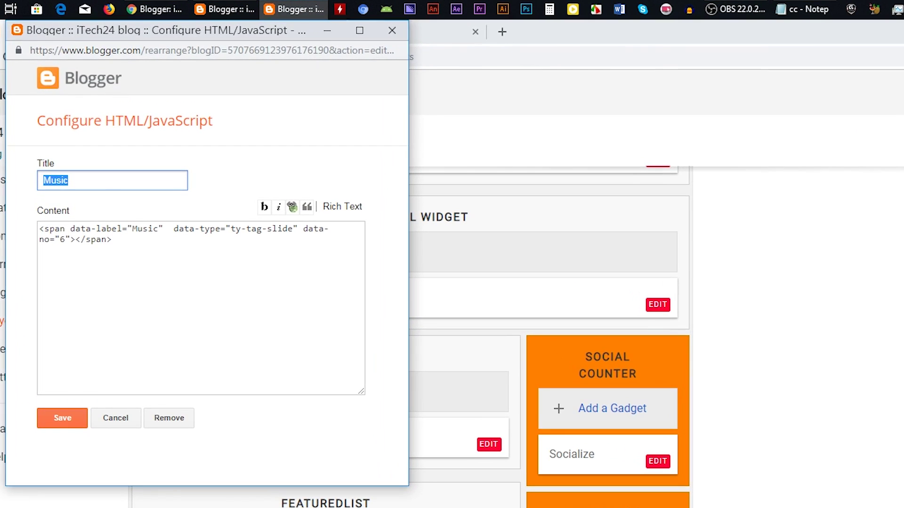
type("web")
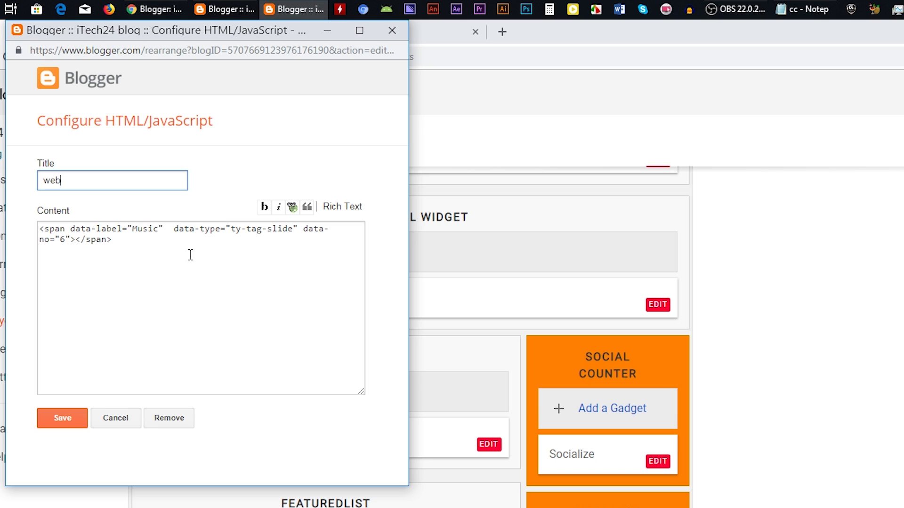
Step: Set the data-label value in the carousel gadget's content code to web, and save the gadget
left_click(159, 234)
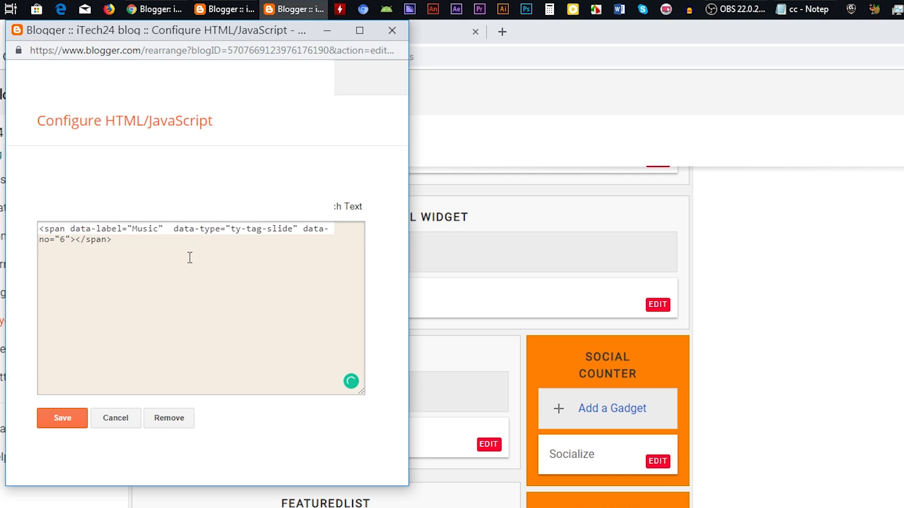
key("BackSpace")
key("BackSpace")
key("BackSpace")
key("BackSpace")
key("BackSpace")
type("we")
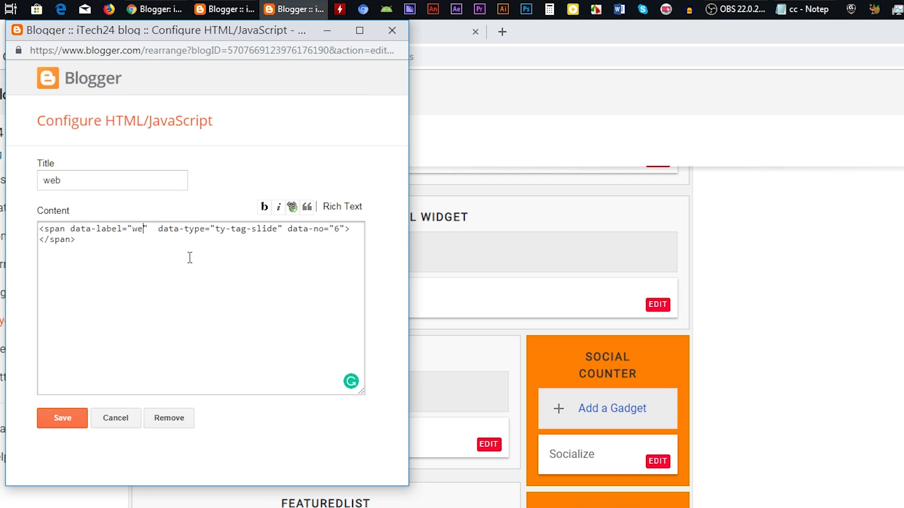
type("v")
key("BackSpace")
type("b")
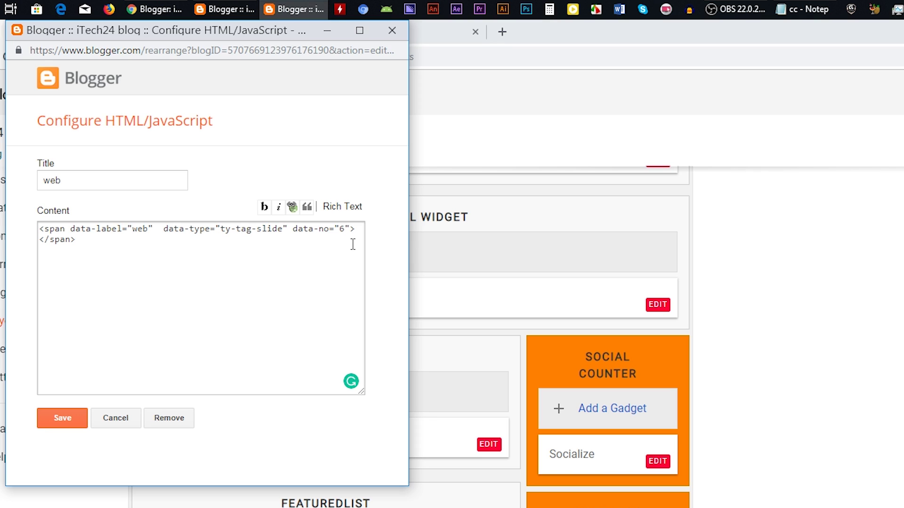
left_click(68, 423)
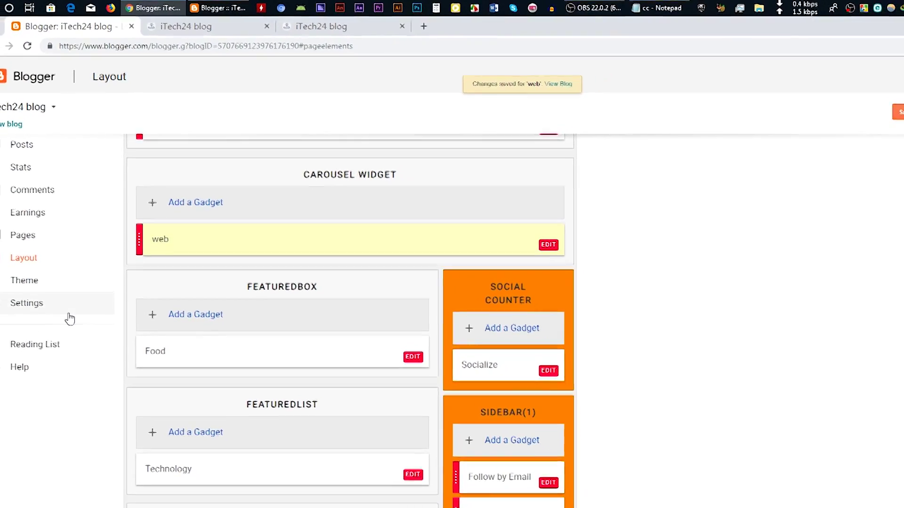
Step: View the live blog and check the Web carousel below the featured posts
left_click(7, 135)
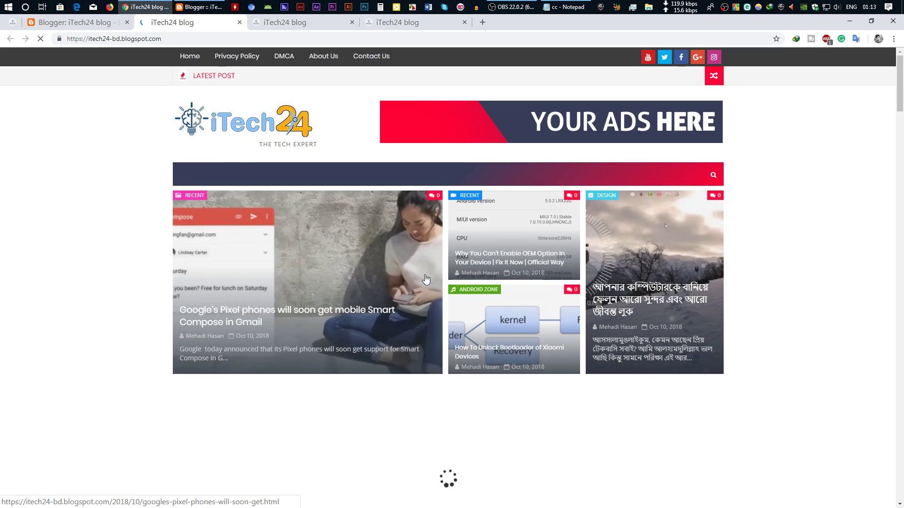
scroll(394, 353, "down", 2)
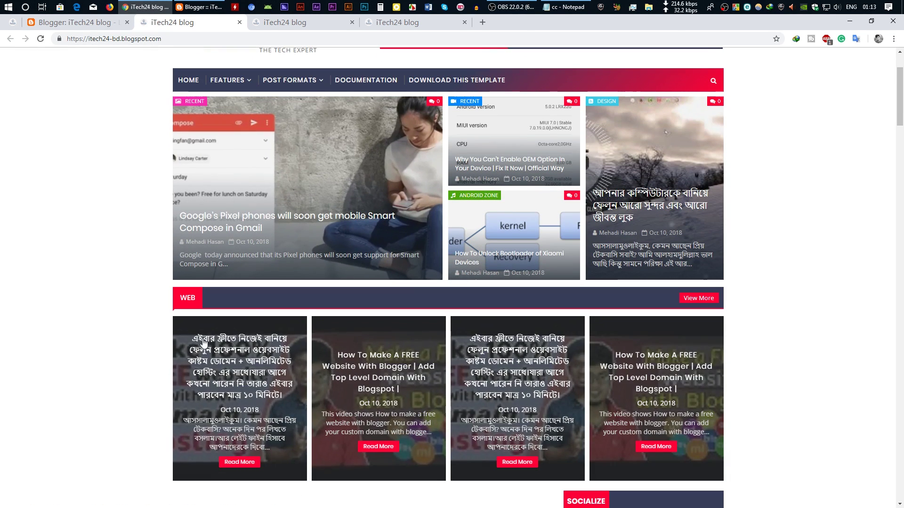
scroll(317, 344, "down", 2)
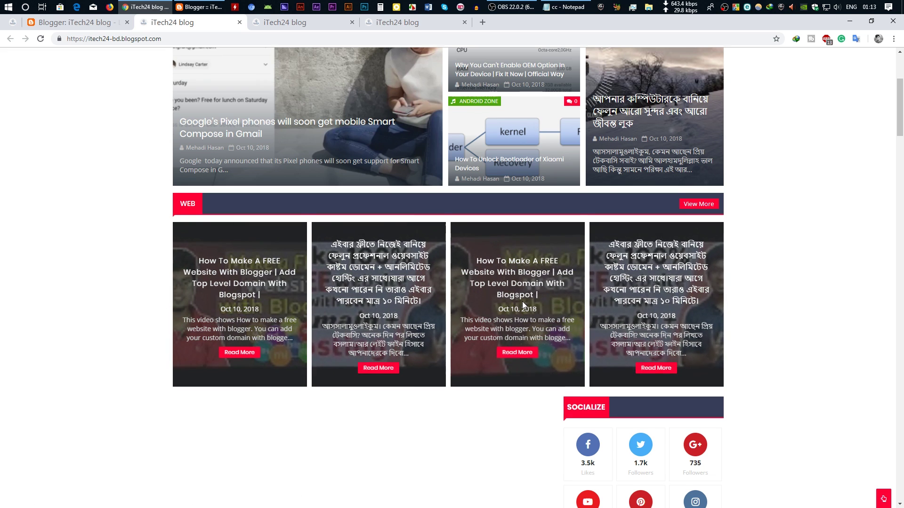
scroll(522, 301, "down", 6)
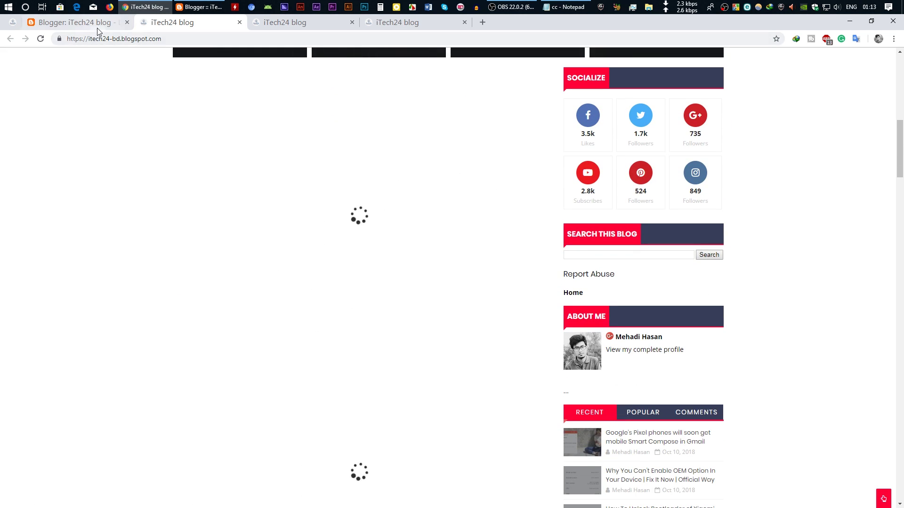
Step: Return to the layout, browse the gadget types available for the FeaturedBox section, and close the gadget list
left_click(82, 22)
scroll(187, 326, "down", 2)
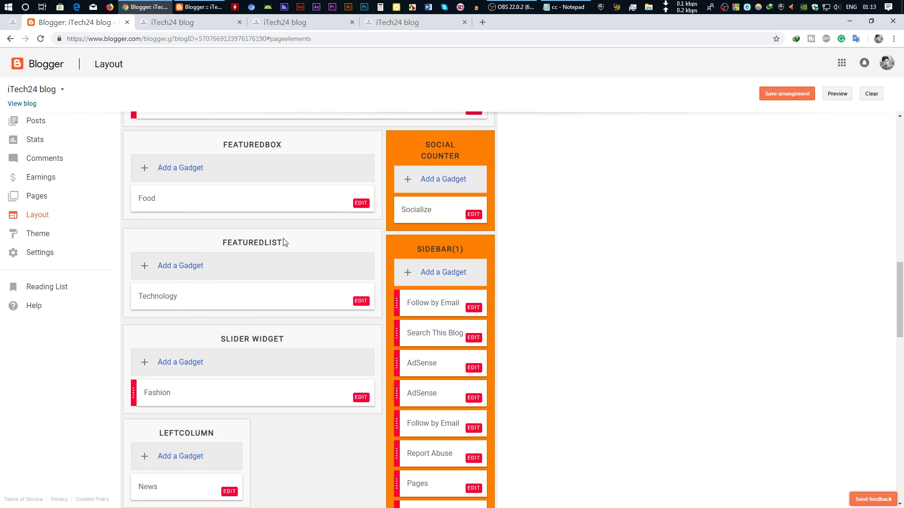
scroll(284, 243, "up", 1)
scroll(283, 242, "up", 2)
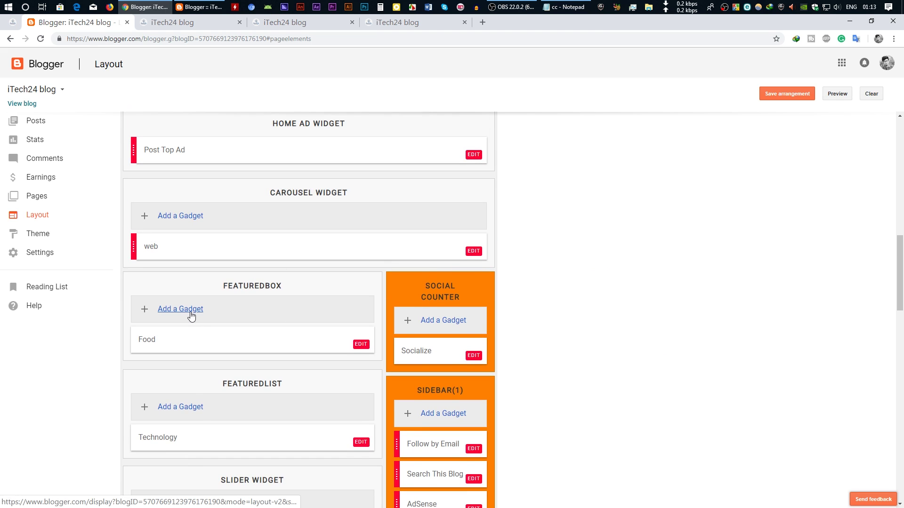
left_click(191, 314)
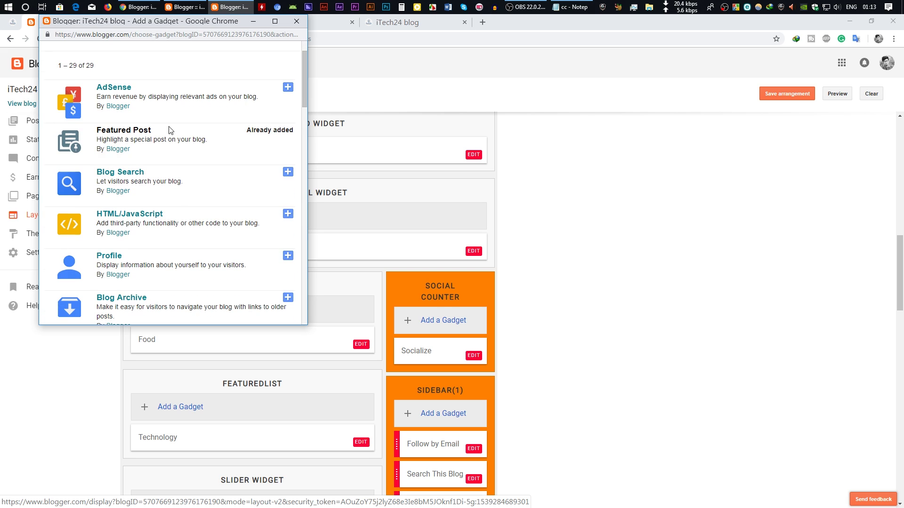
scroll(158, 215, "down", 2)
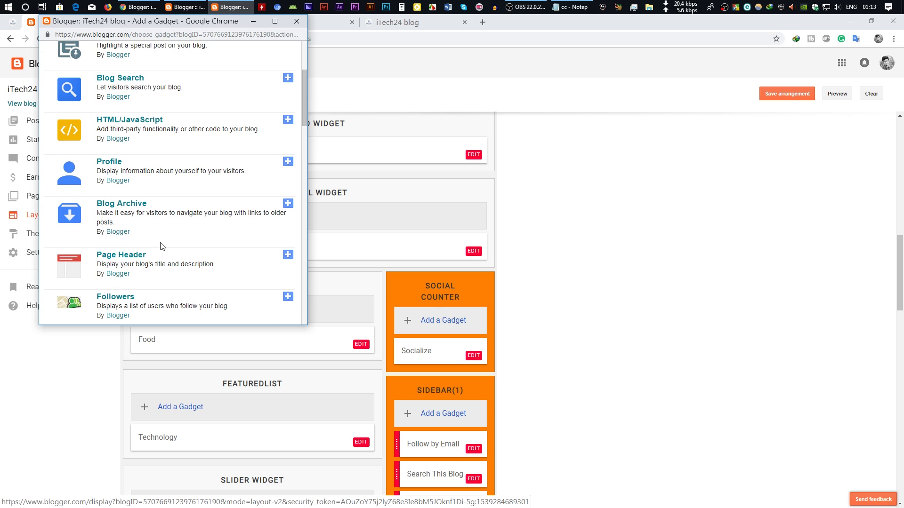
scroll(162, 247, "up", 2)
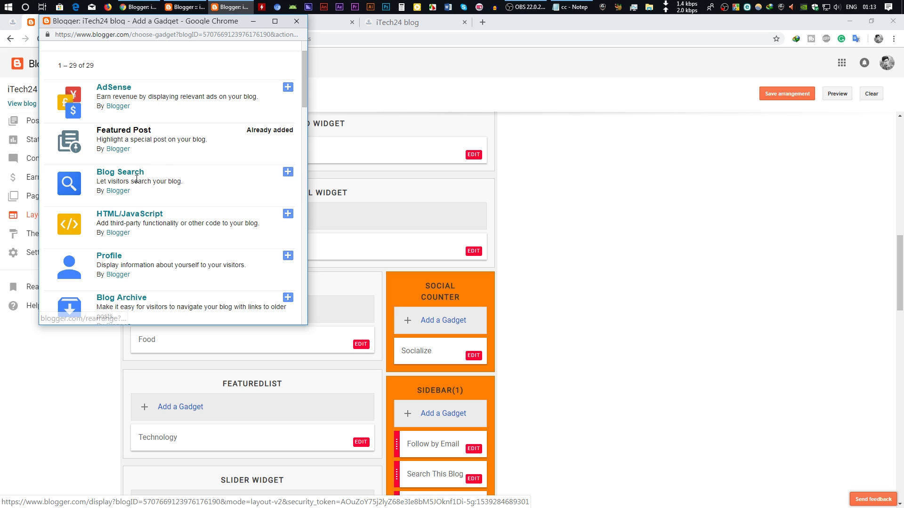
scroll(159, 174, "down", 6)
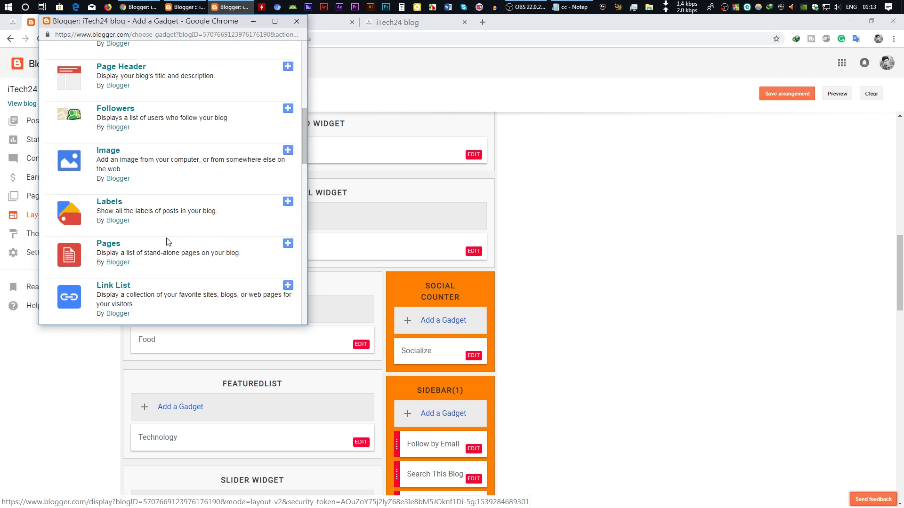
left_click(297, 21)
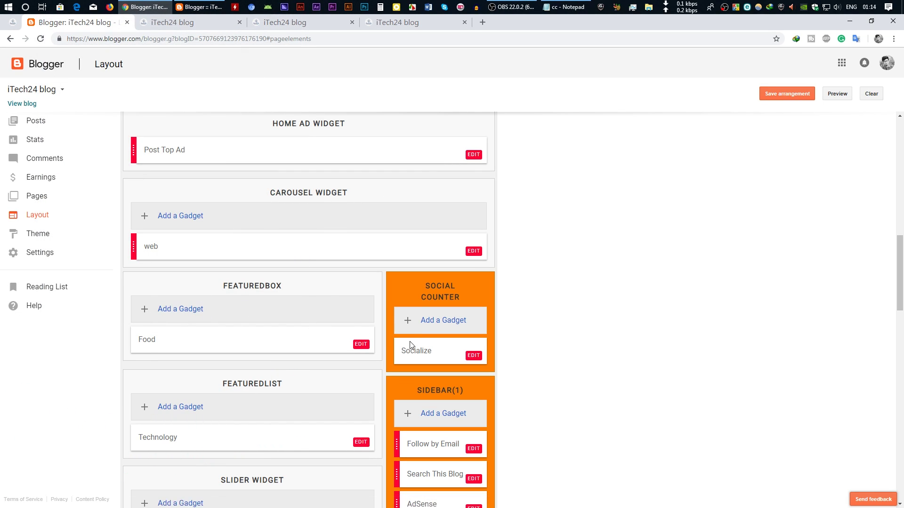
Step: After viewing the live blog's Socialize counters, open that gadget in the Social Counter section and set the facebook count to 1.5k
scroll(422, 341, "up", 2)
left_click(174, 22)
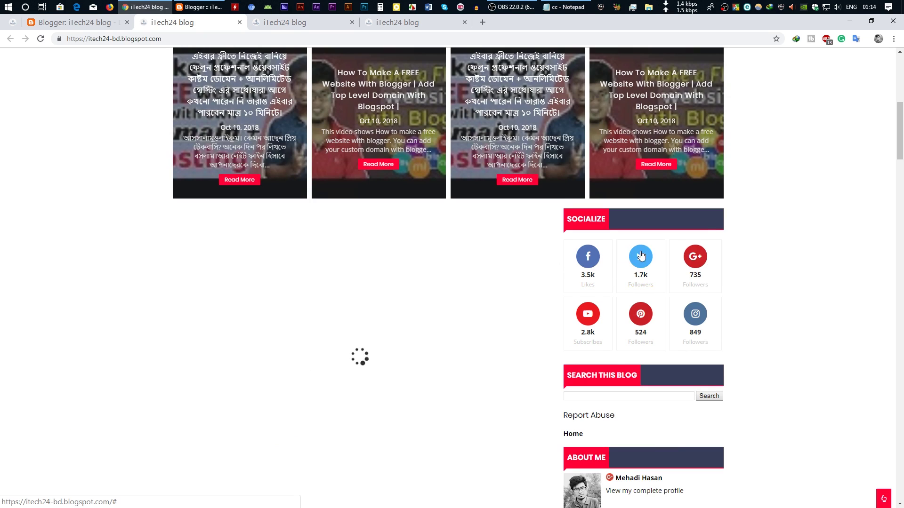
left_click(91, 23)
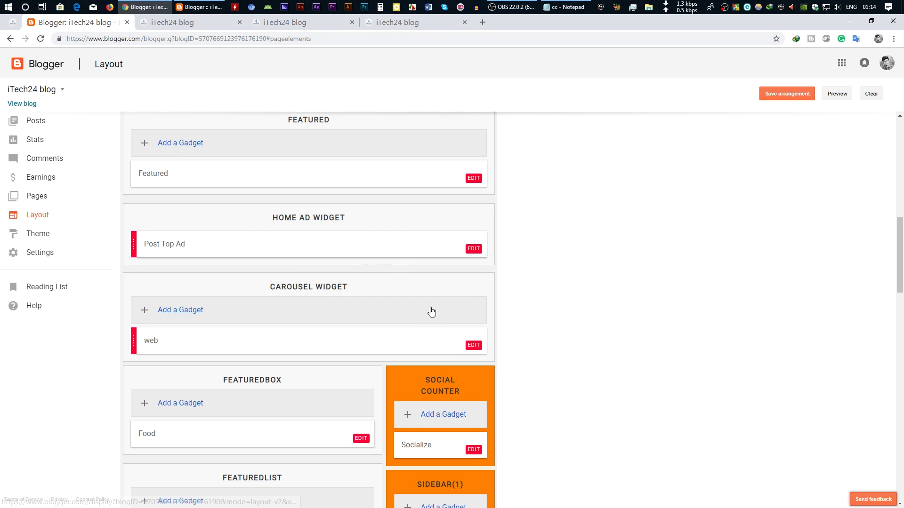
scroll(394, 346, "down", 1)
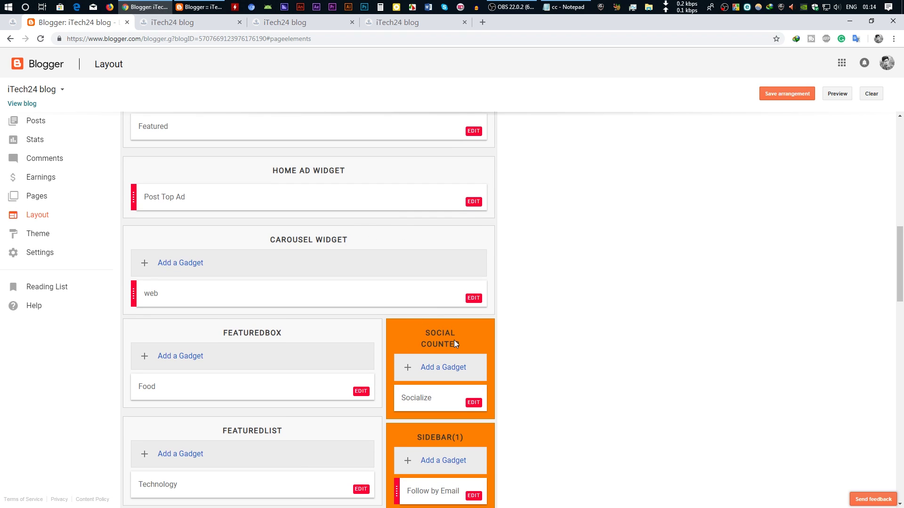
left_click(472, 406)
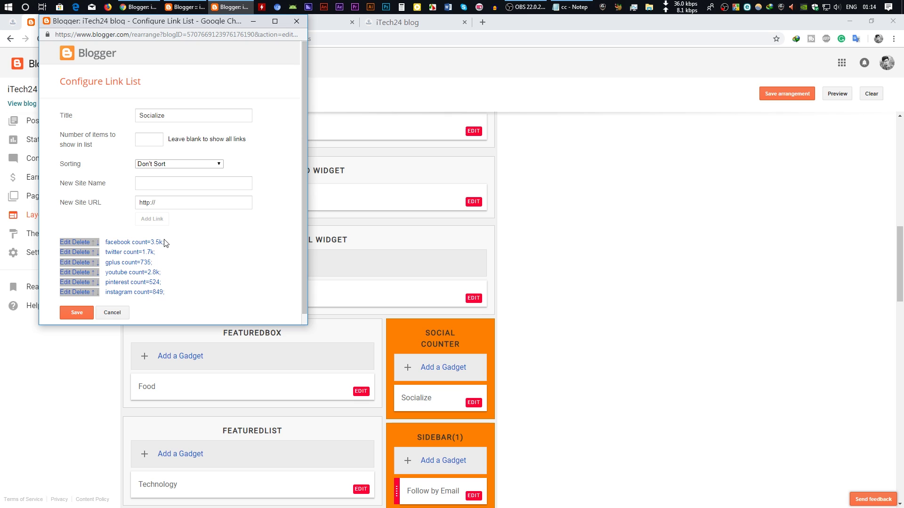
left_click(71, 242)
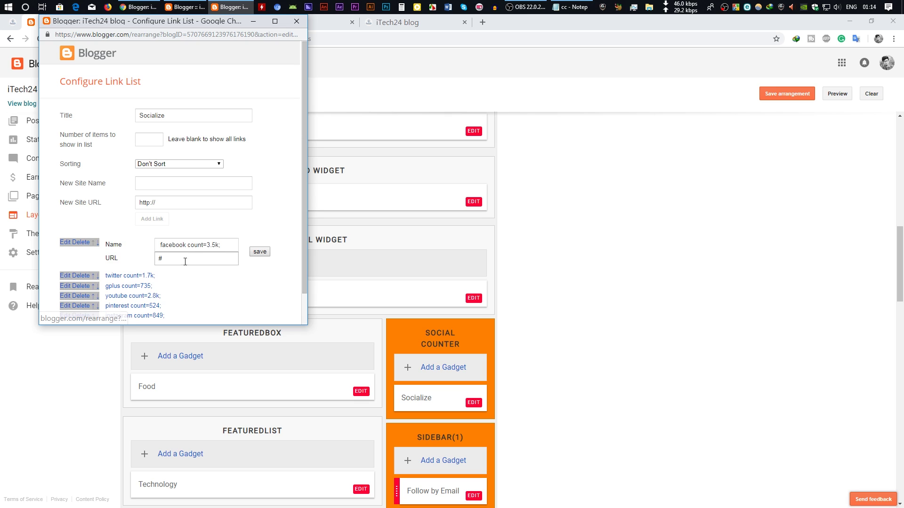
left_click(212, 248)
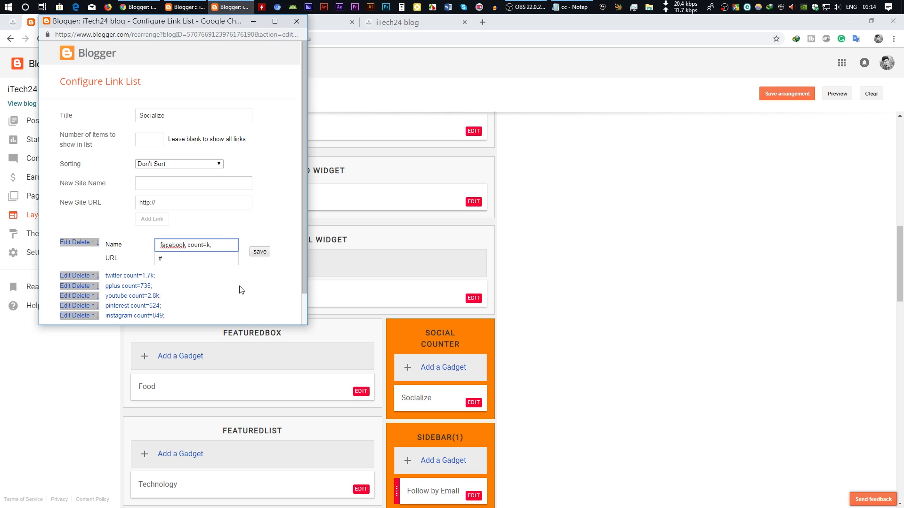
type("1.5")
Step: Set the youtube entry's count to 5k in the Socialize link list, and save the gadget
scroll(239, 290, "down", 1)
left_click(67, 248)
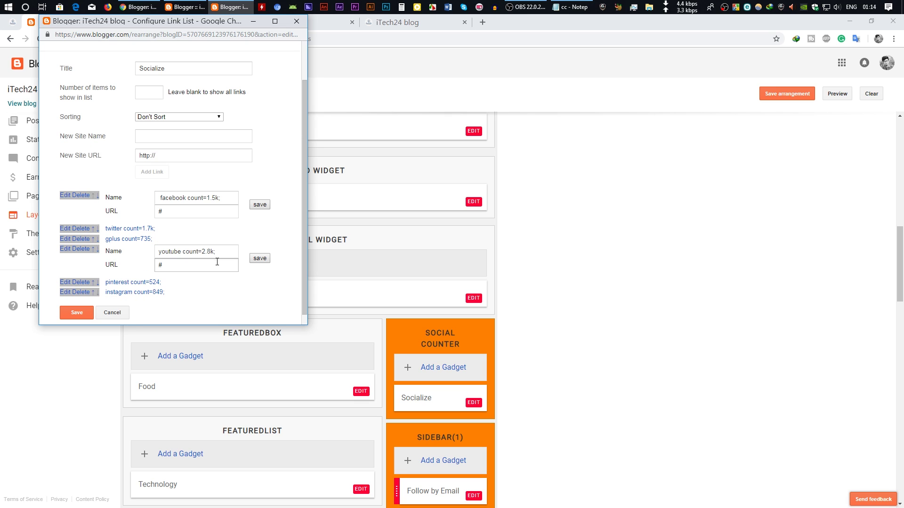
left_click(213, 252)
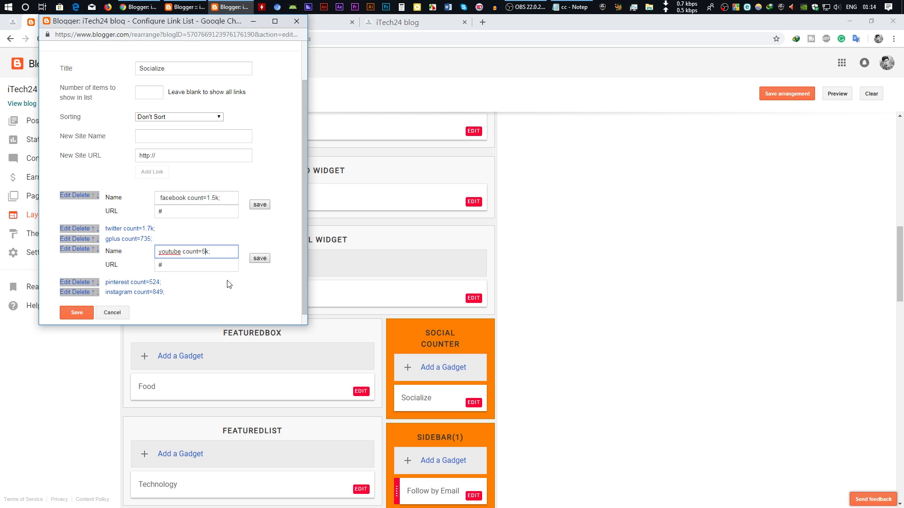
left_click(74, 312)
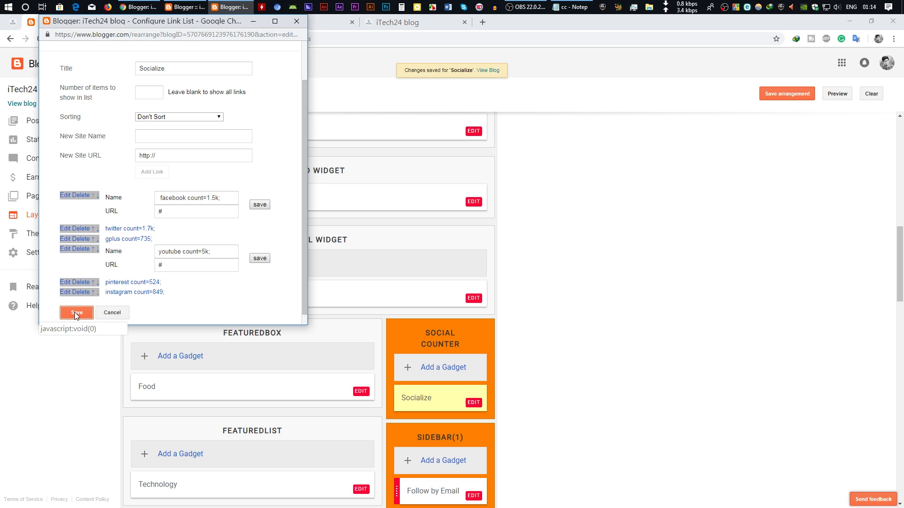
Step: View the live blog, check the Socialize counters, and test the YouTube counter's link
left_click(30, 105)
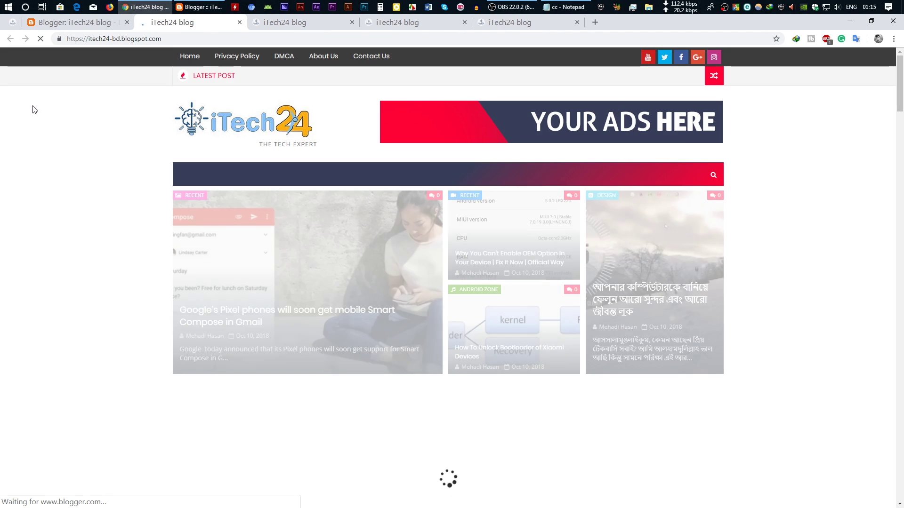
scroll(752, 324, "down", 8)
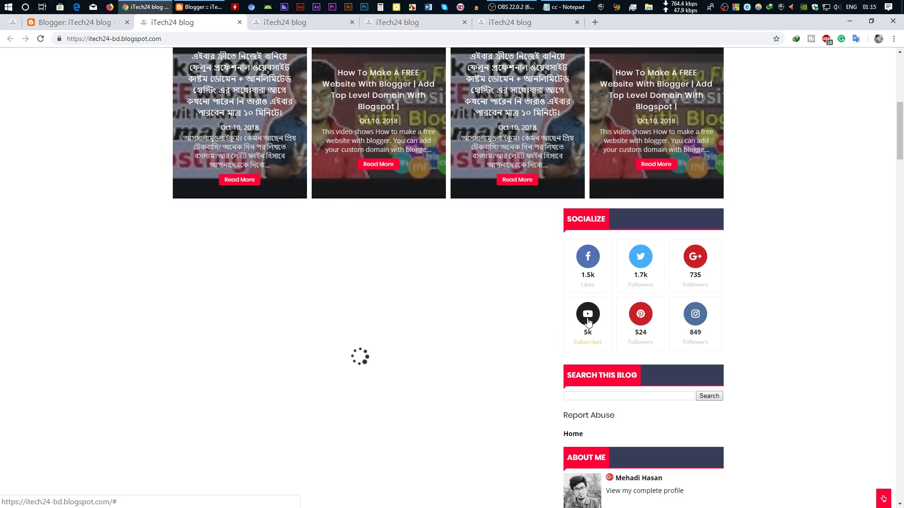
left_click(587, 316)
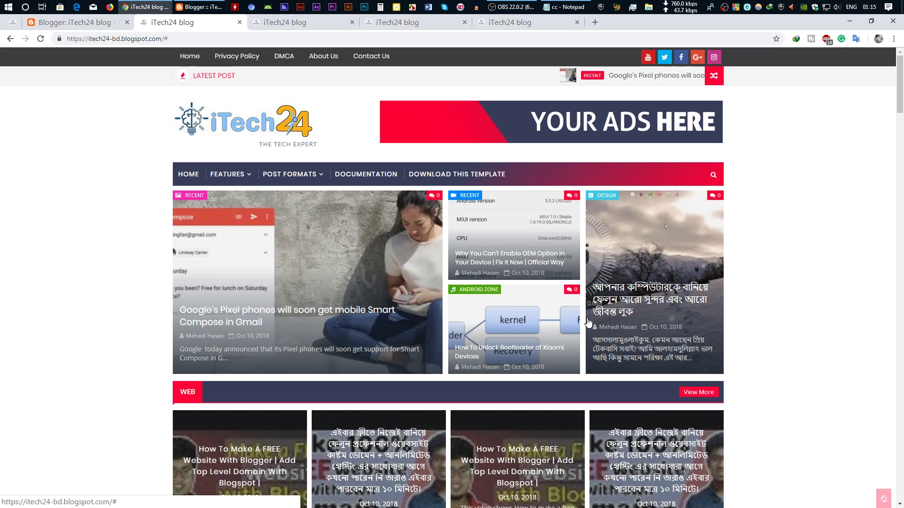
Step: Return to the layout, clear the facebook entry's URL in the Socialize link list, and save the gadget
left_click(75, 22)
scroll(377, 258, "down", 3)
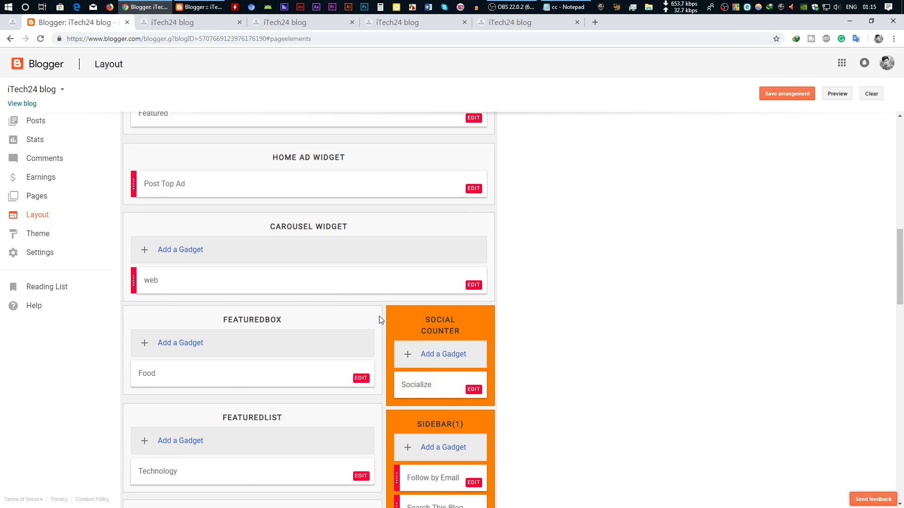
left_click(473, 308)
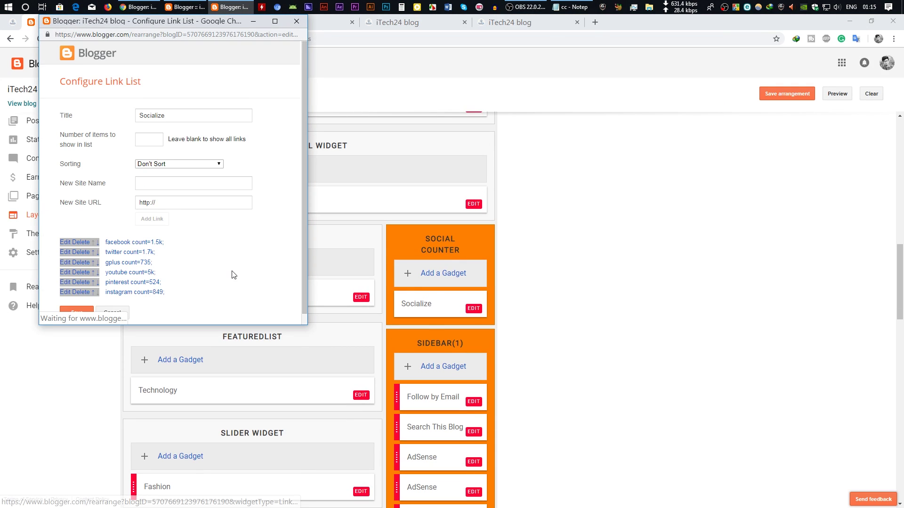
left_click(66, 231)
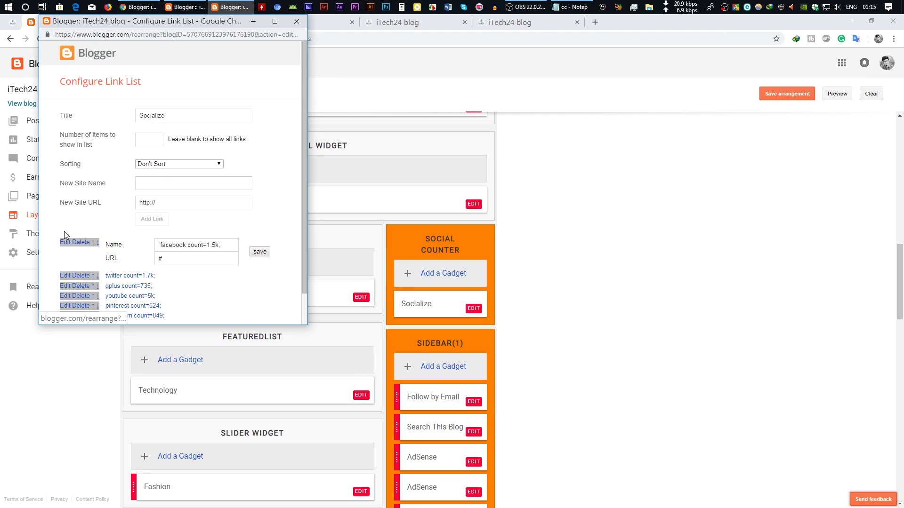
double_click(160, 260)
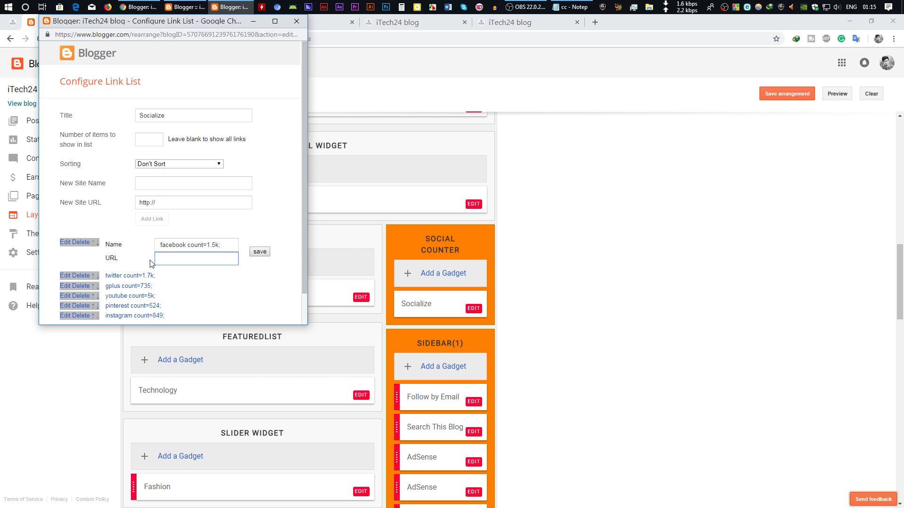
scroll(260, 250, "down", 1)
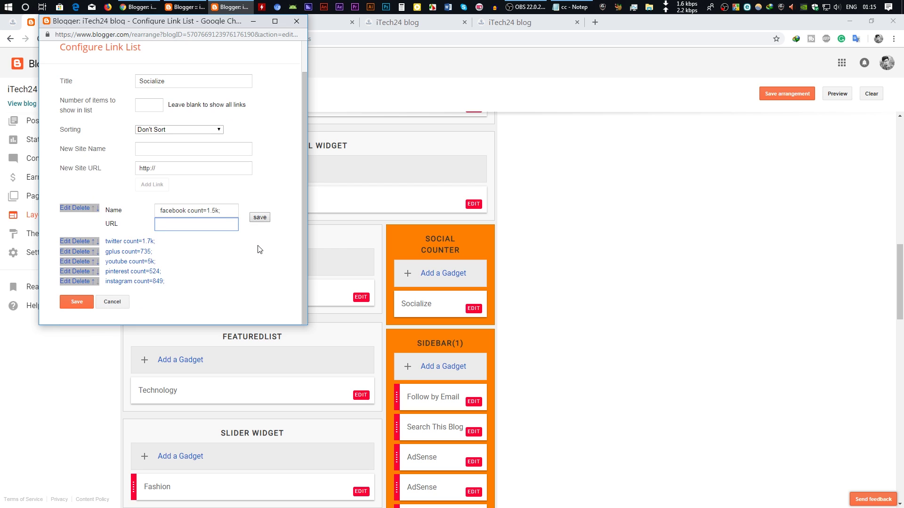
left_click(77, 304)
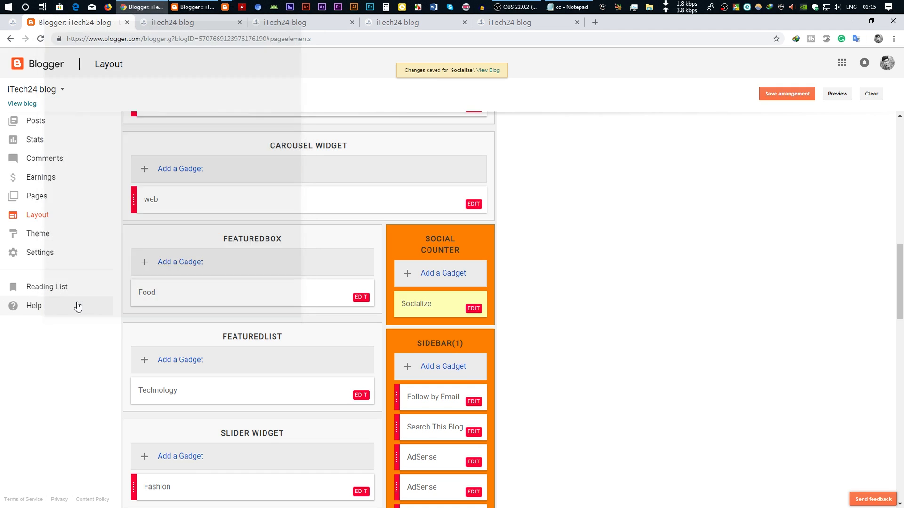
Step: After checking the live blog, set the Technology gadget's data-label in the FeaturedList section to Android zone, and save the gadget
scroll(231, 244, "down", 1)
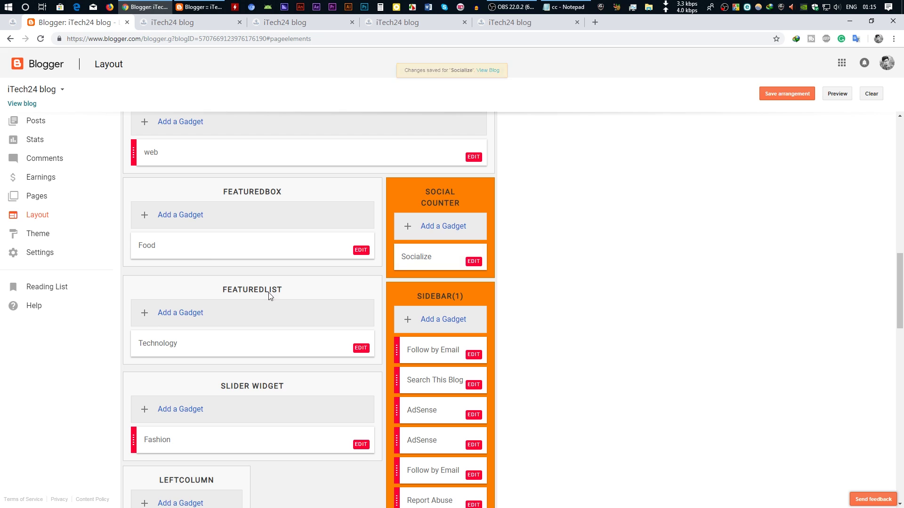
scroll(264, 319, "down", 1)
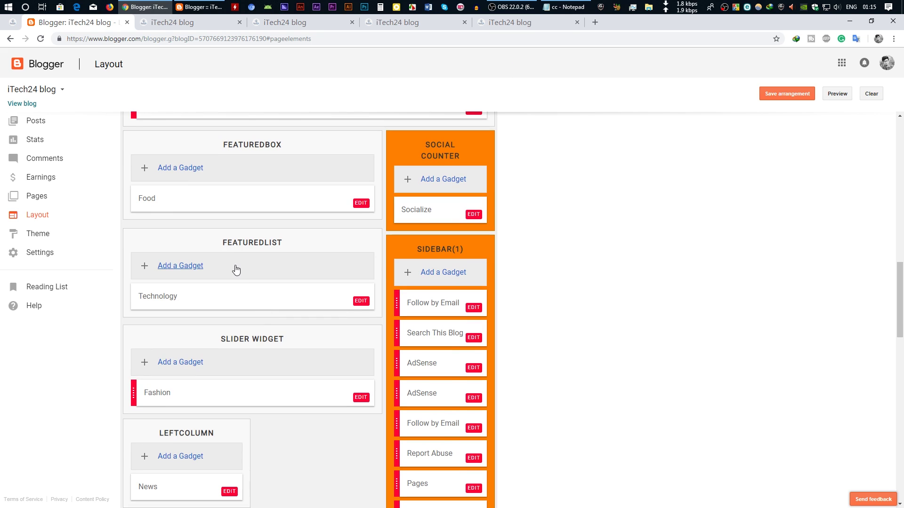
left_click(172, 22)
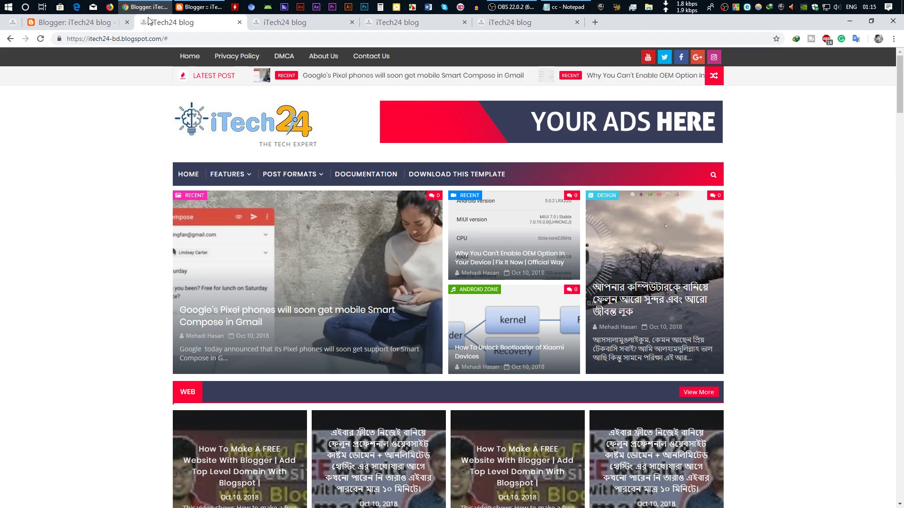
scroll(269, 187, "down", 10)
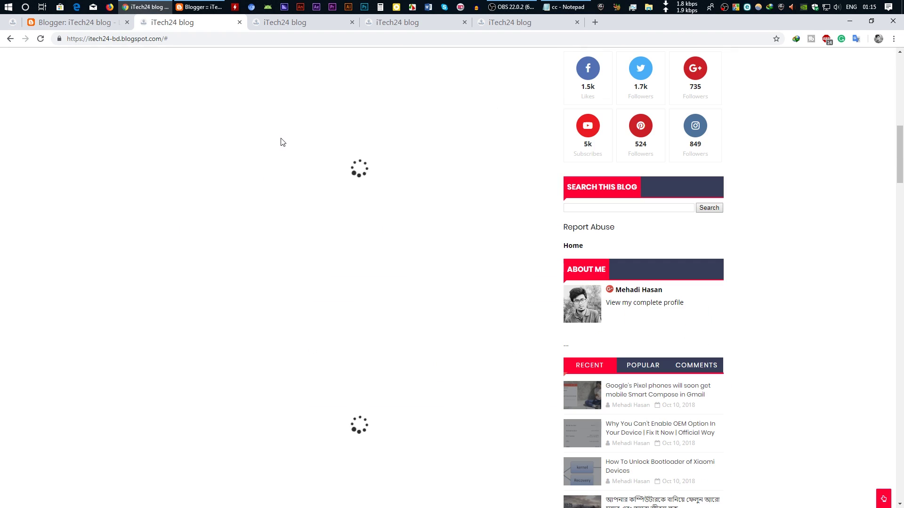
left_click(91, 24)
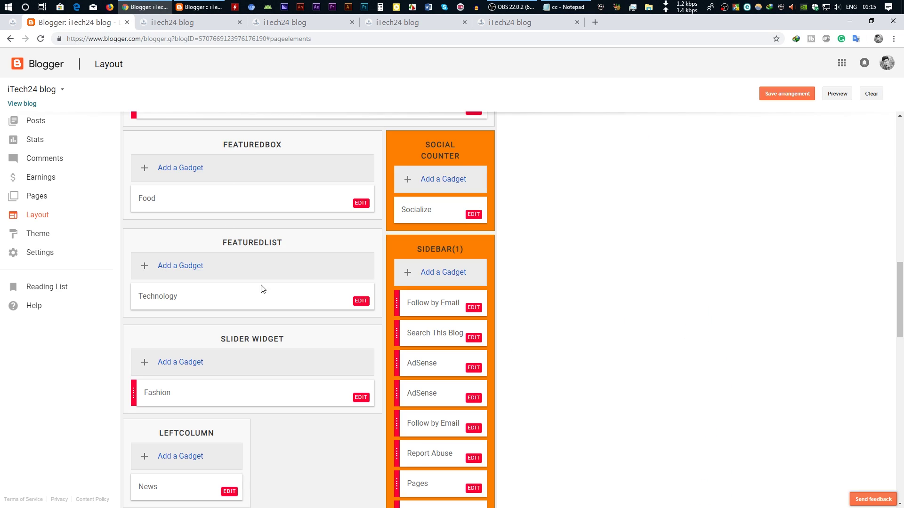
left_click(361, 301)
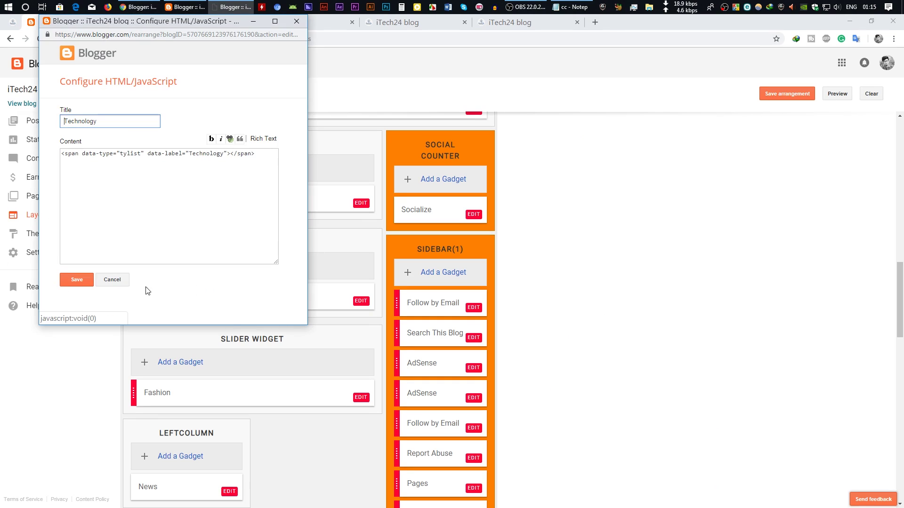
left_click(224, 154)
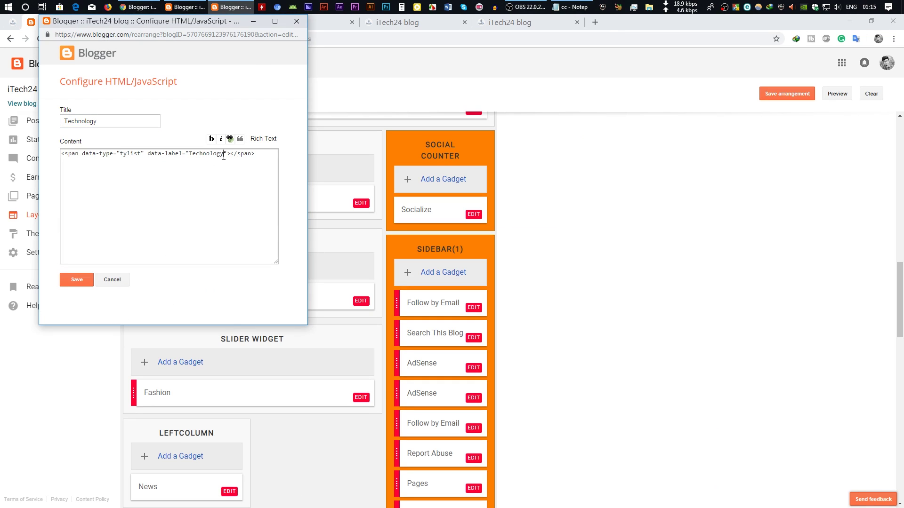
key("BackSpace")
key("BackSpace")
key("BackSpace")
key("BackSpace")
key("BackSpace")
key("BackSpace")
key("BackSpace")
key("BackSpace")
key("BackSpace")
type("droid zone")
left_click(80, 280)
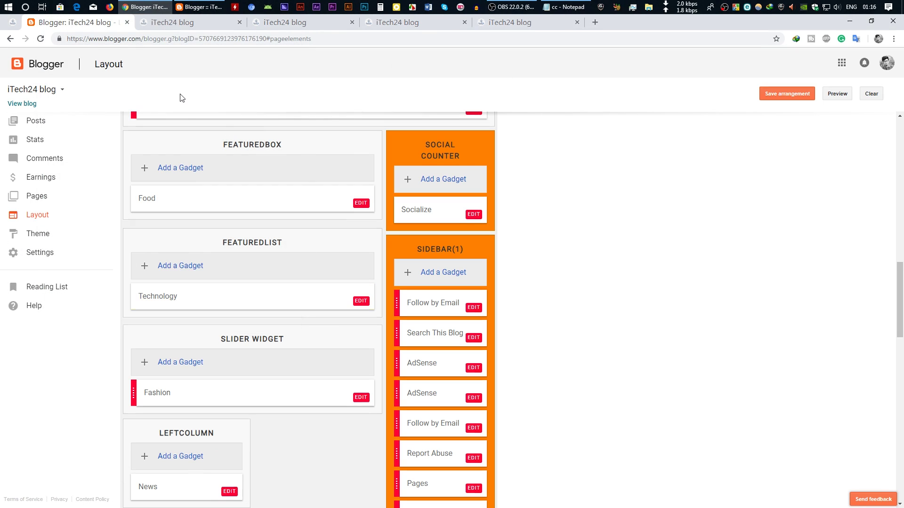
Step: View the live blog and examine the FeaturedList block and the FeaturedBox area above it
left_click(34, 103)
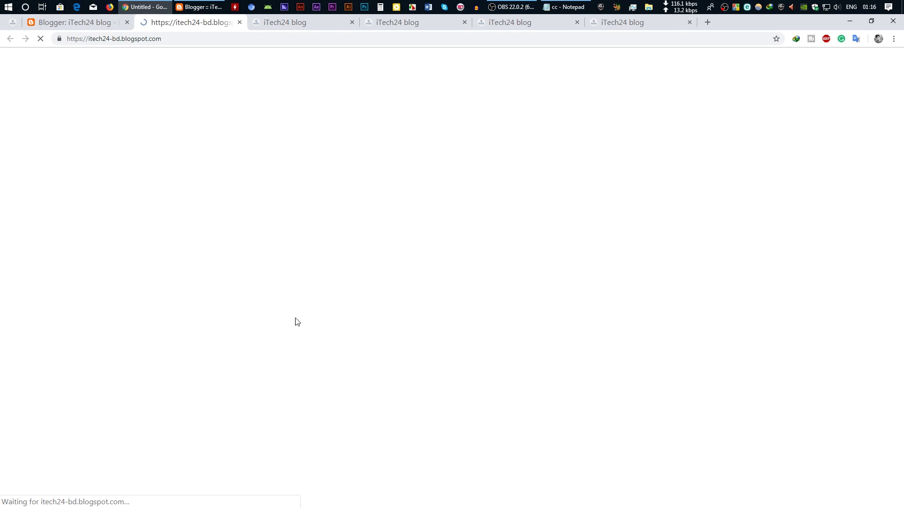
scroll(304, 323, "down", 1)
scroll(308, 326, "down", 3)
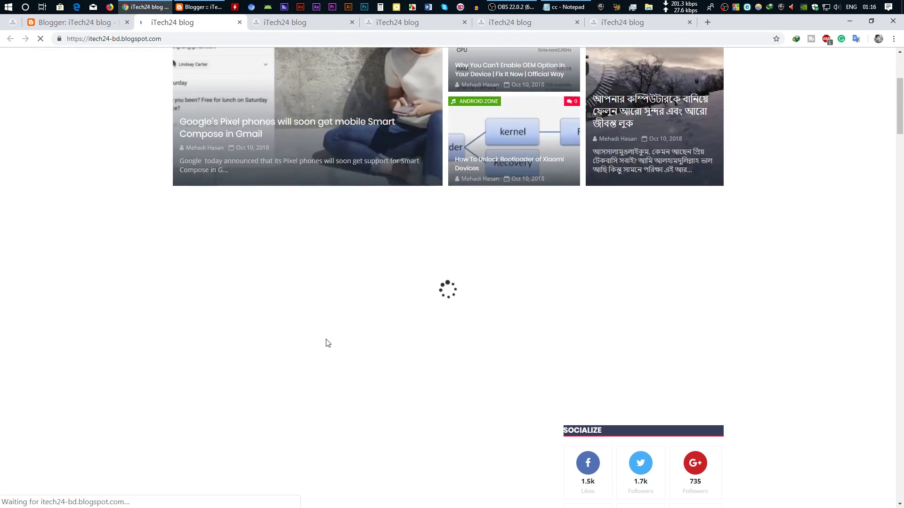
scroll(267, 326, "down", 3)
scroll(306, 322, "down", 2)
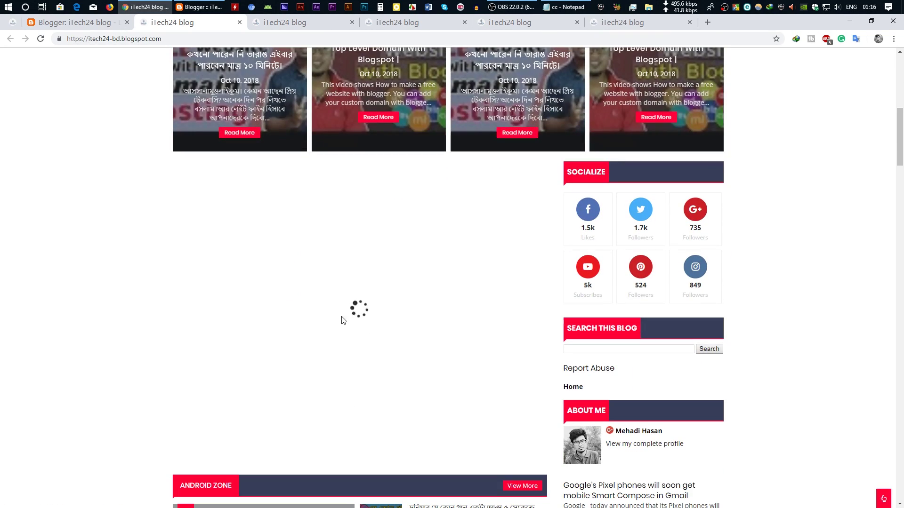
scroll(308, 325, "down", 3)
scroll(305, 340, "down", 2)
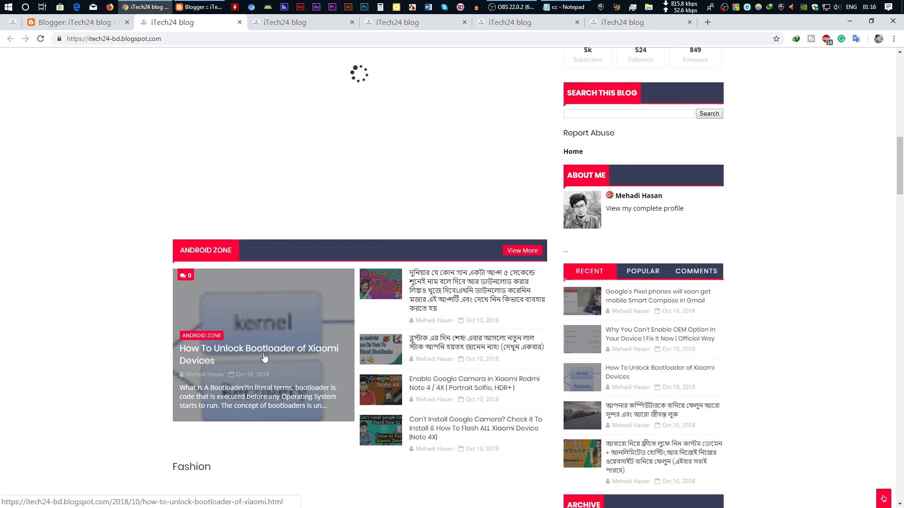
scroll(315, 330, "up", 6)
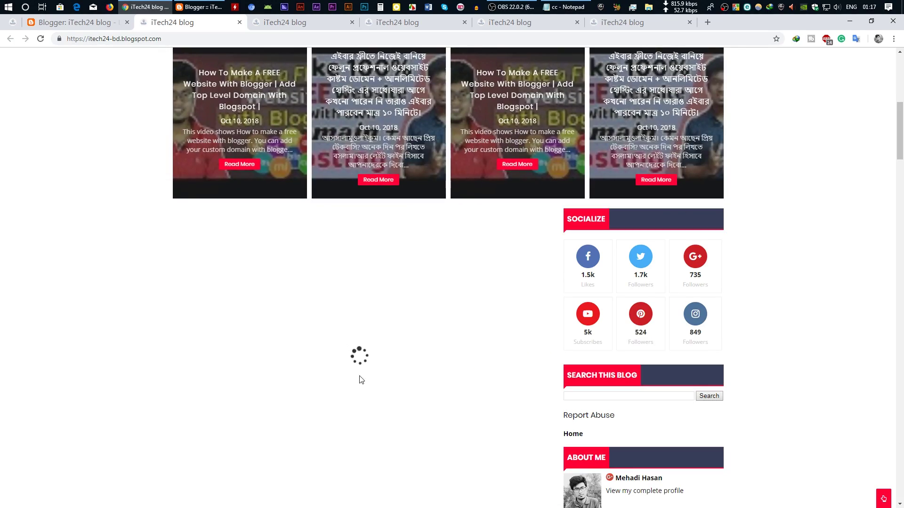
scroll(339, 278, "down", 2)
scroll(324, 259, "down", 2)
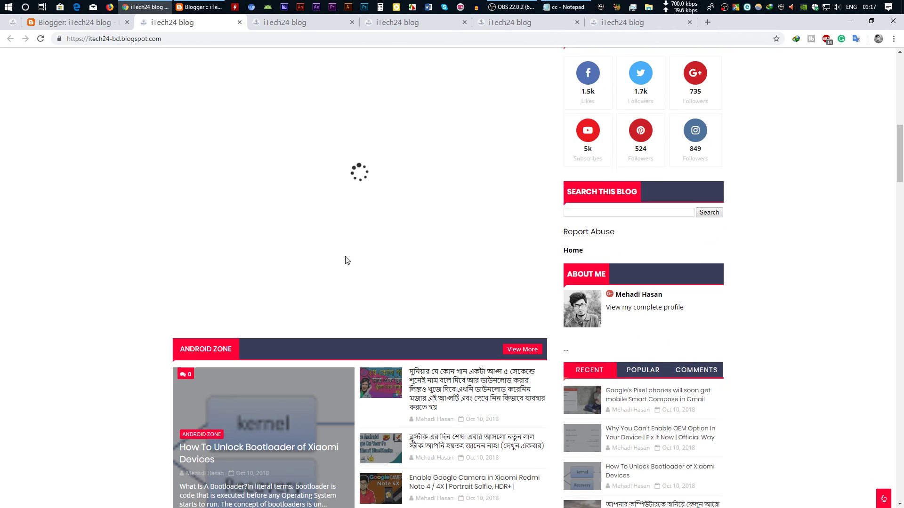
Step: Return to the layout, set the Food gadget's data-label in the FeaturedBox section to design, and save the gadget
left_click(71, 22)
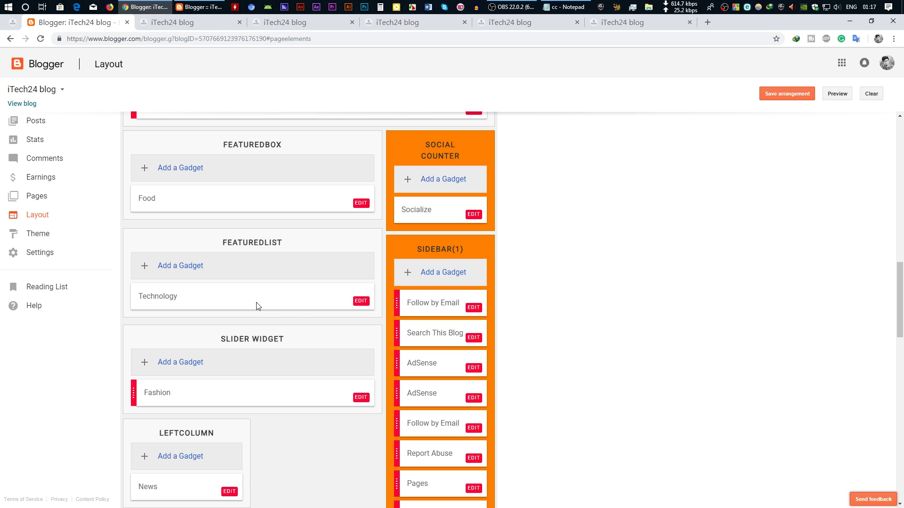
scroll(315, 273, "up", 1)
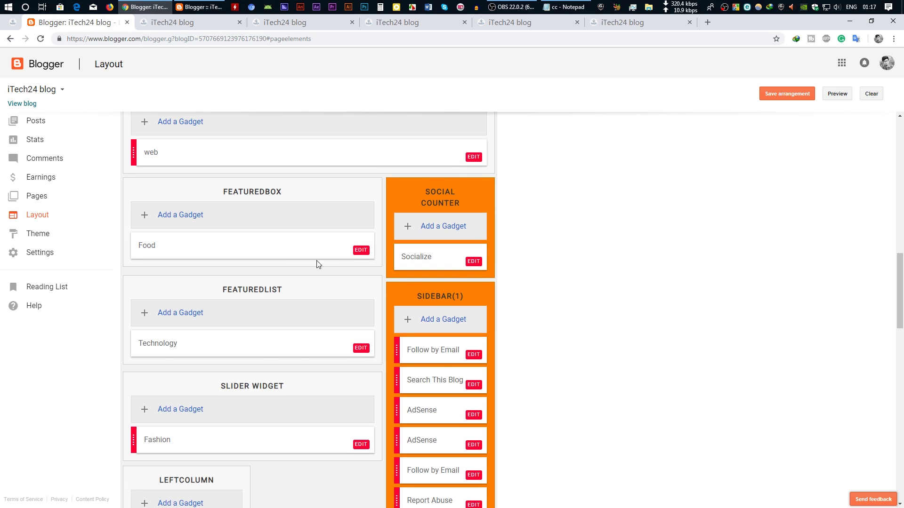
left_click(361, 251)
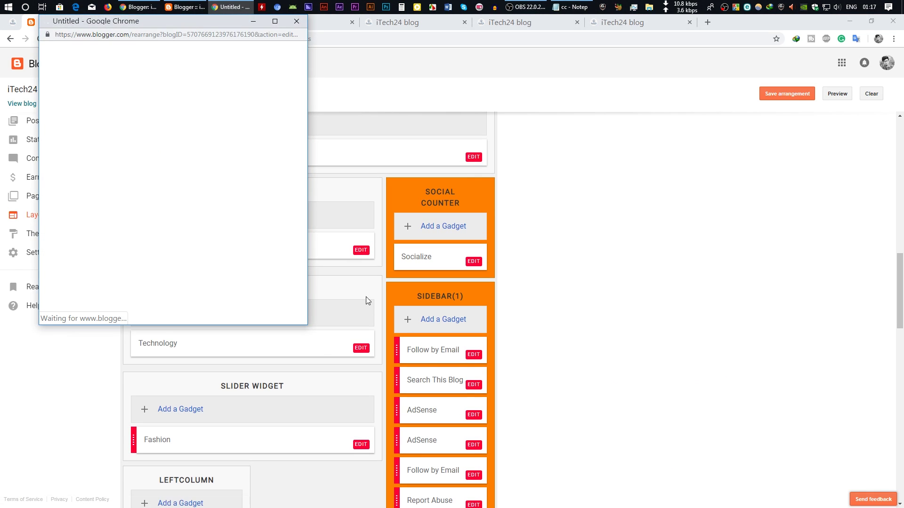
left_click(196, 159)
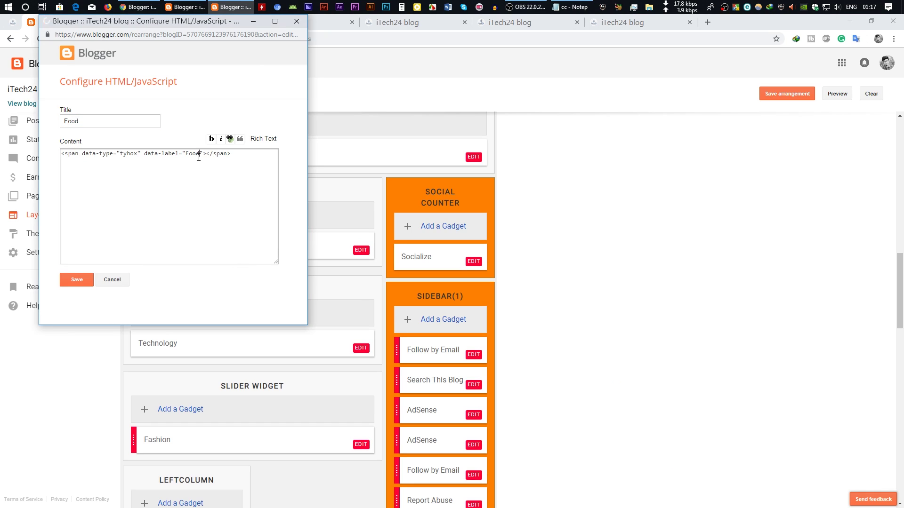
key("BackSpace")
key("BackSpace")
key("BackSpace")
type("design")
left_click(84, 280)
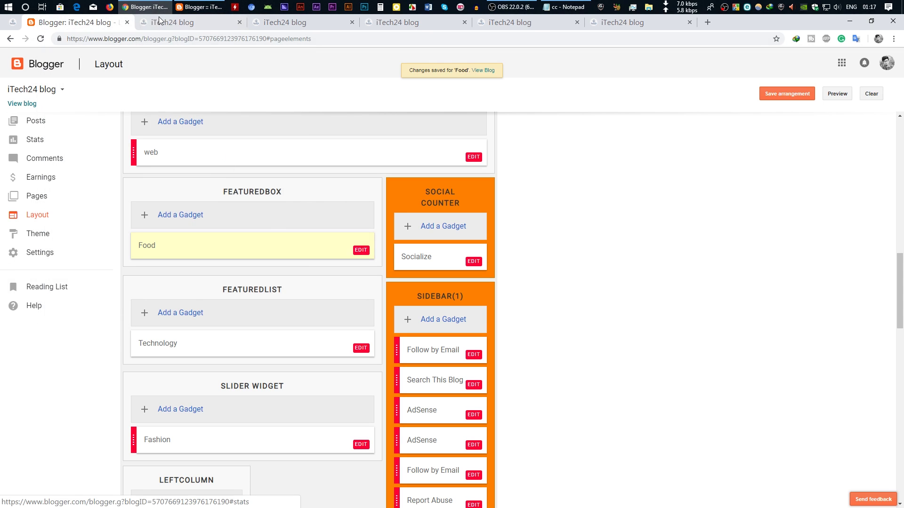
Step: View the live blog and check the Design and Android Zone blocks and the Fashion slider area below them
left_click(26, 105)
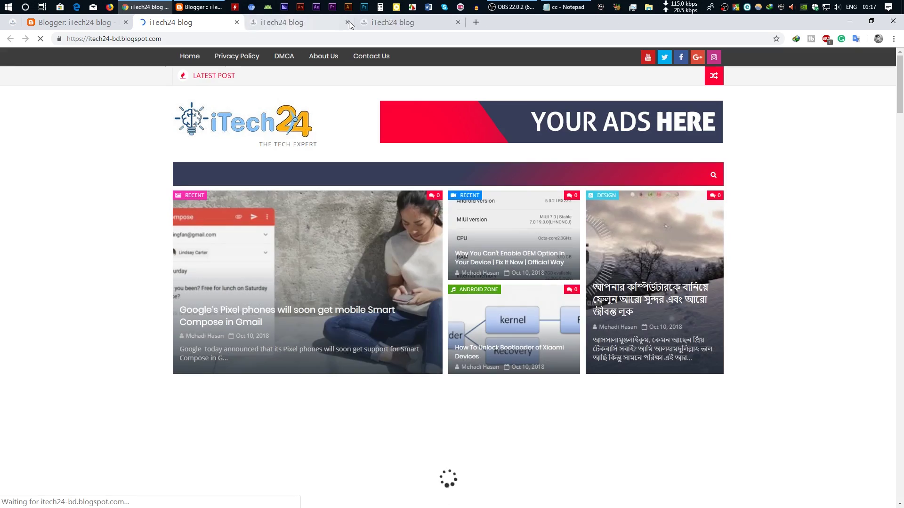
scroll(261, 225, "down", 8)
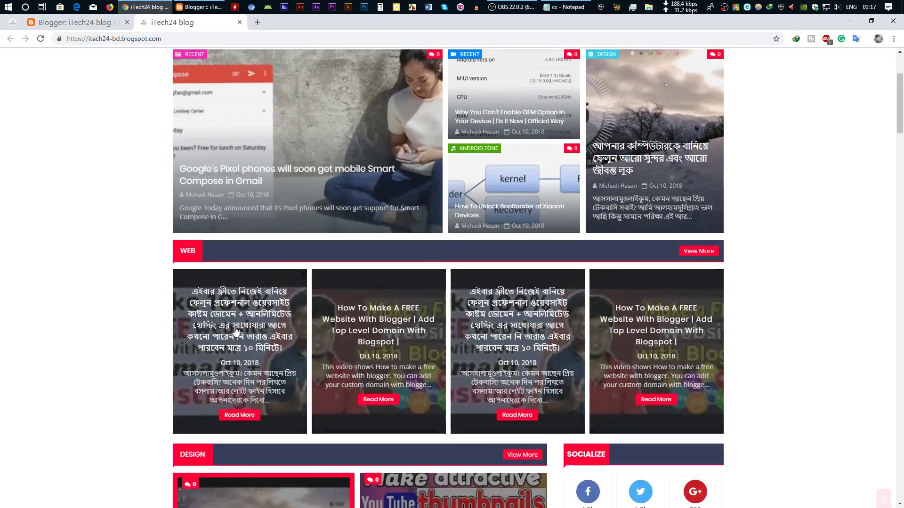
scroll(247, 241, "down", 3)
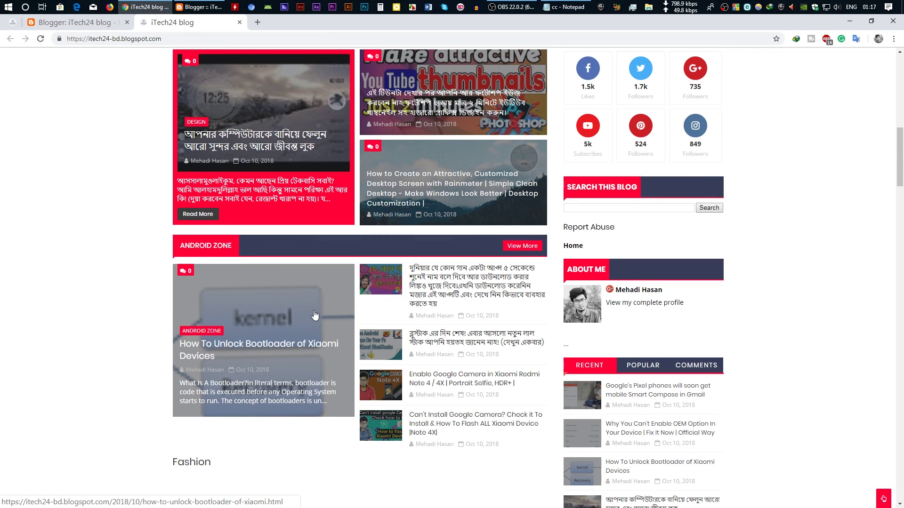
scroll(315, 316, "down", 6)
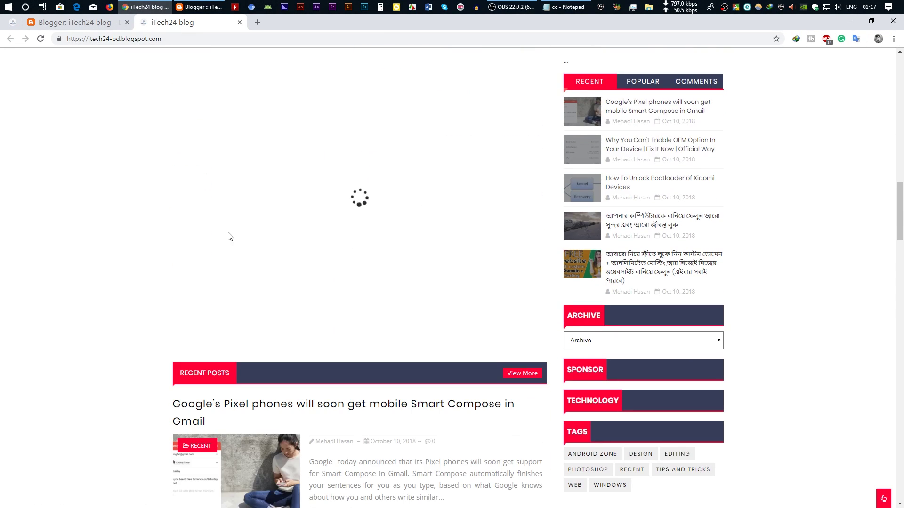
scroll(283, 271, "up", 3)
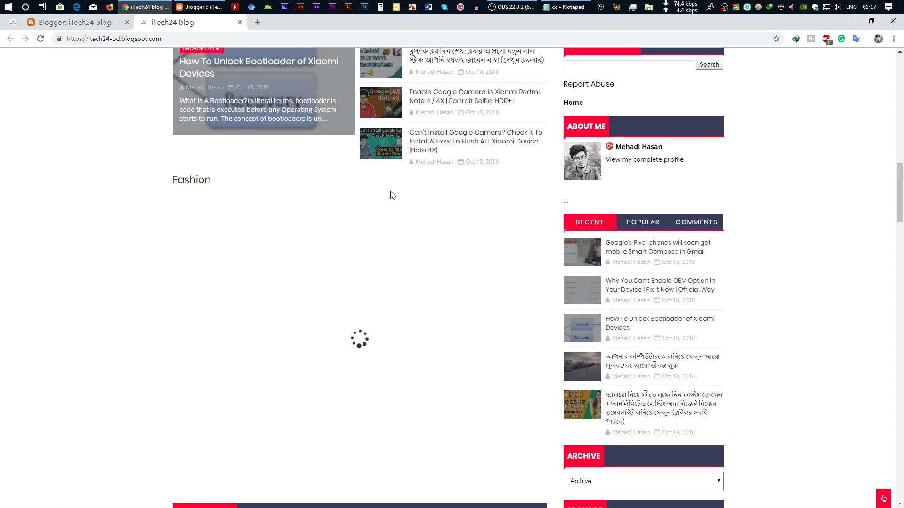
scroll(400, 372, "down", 3)
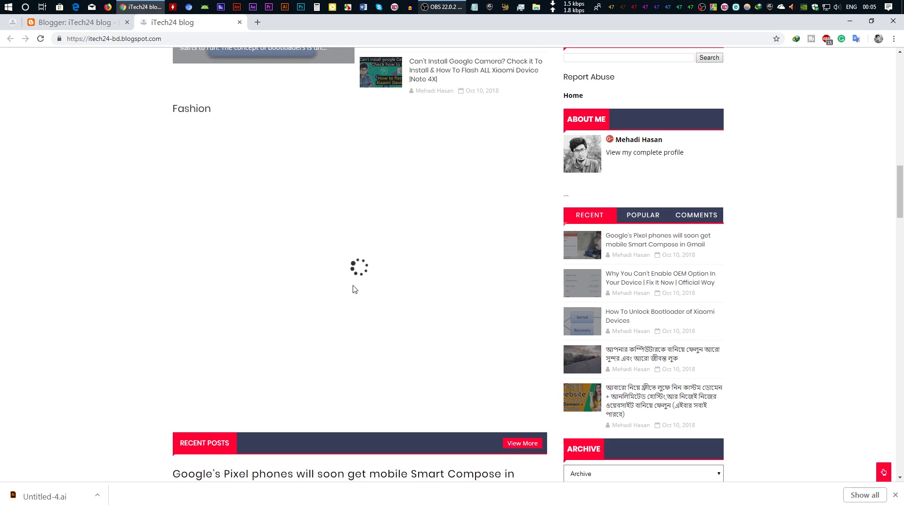
Step: Return to the layout and retitle the Fashion gadget in the Slider Widget section as Photoshop
left_click(97, 27)
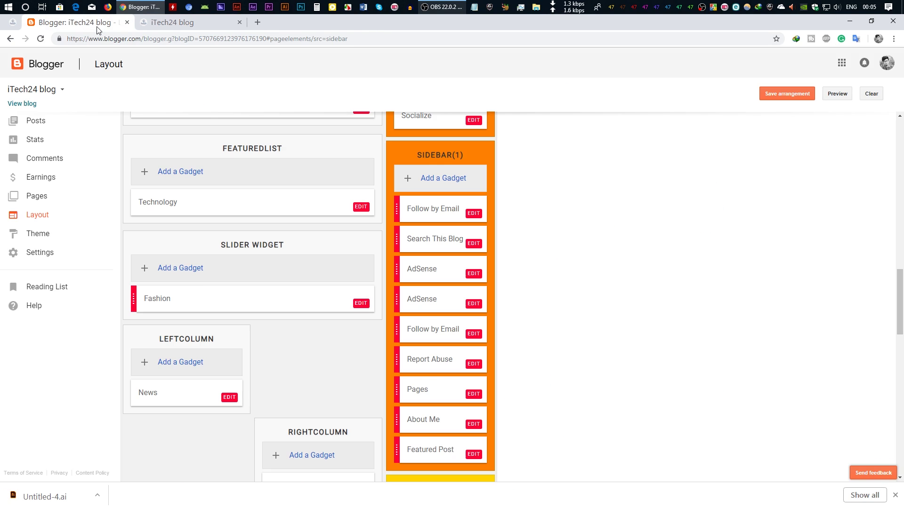
scroll(343, 295, "up", 7)
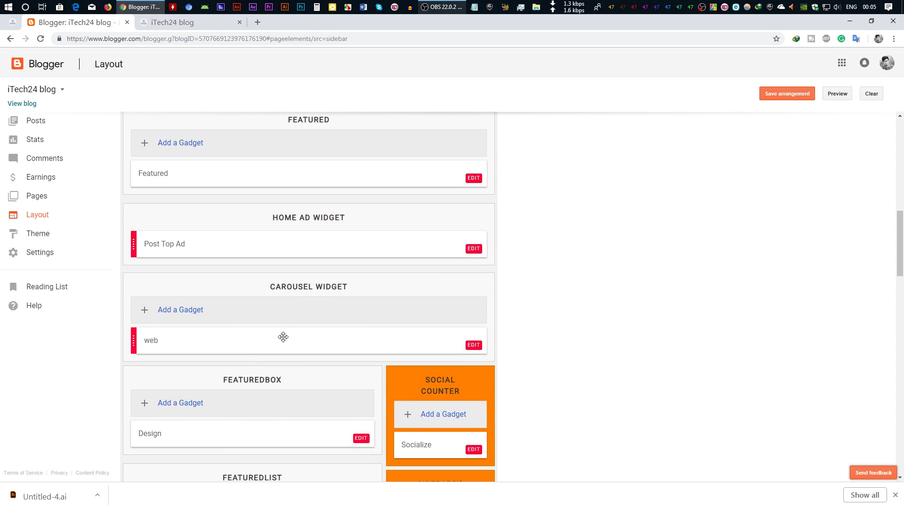
scroll(323, 364, "down", 7)
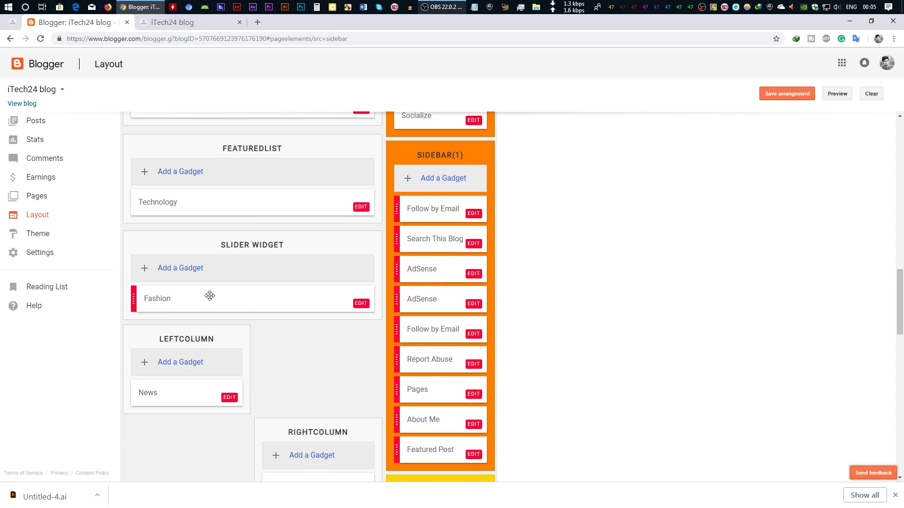
left_click(365, 309)
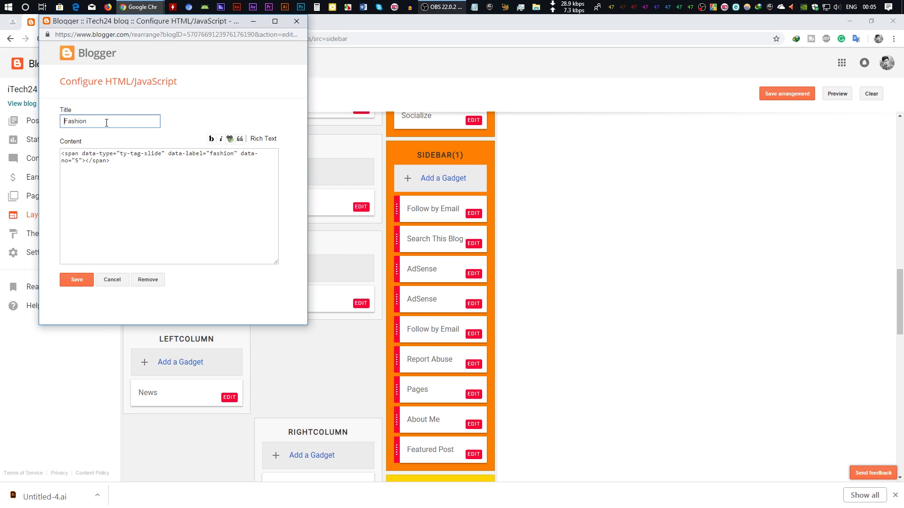
left_click_drag(102, 122, 58, 126)
key("BackSpace")
type("Photoshp")
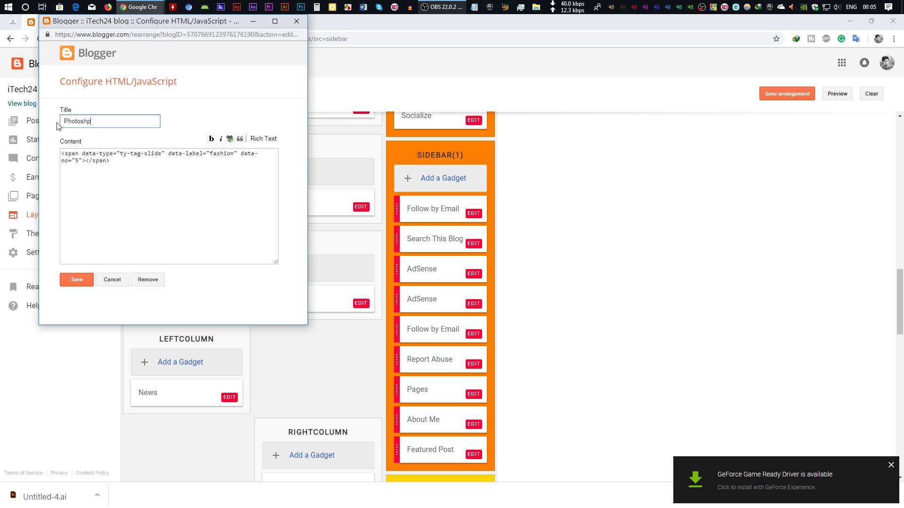
key("BackSpace")
type("op")
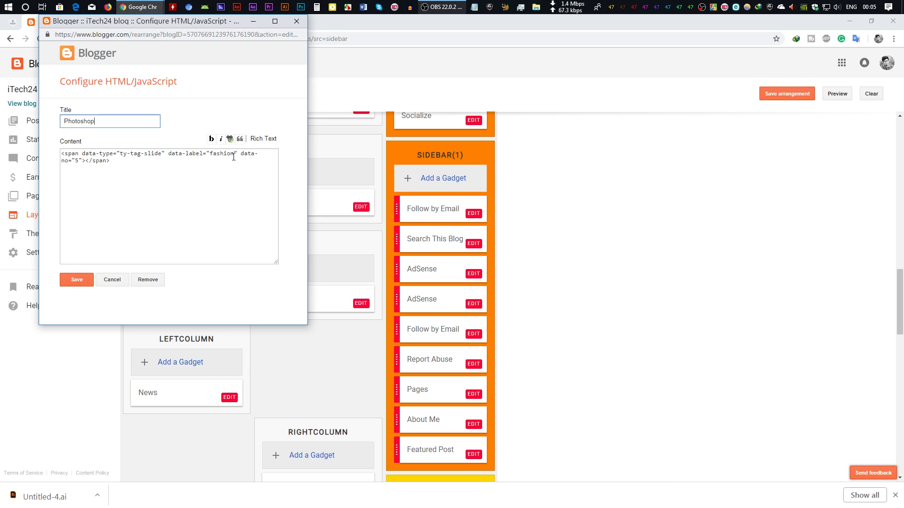
Step: Set the slider gadget's data-label to photoshop and save the gadget
left_click(234, 156)
key("BackSpace")
key("BackSpace")
key("BackSpace")
key("BackSpace")
key("BackSpace")
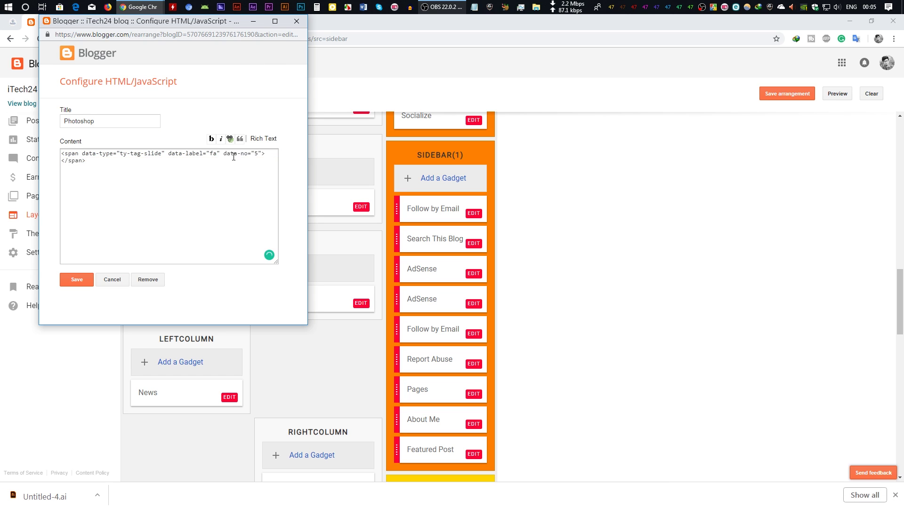
key("BackSpace")
key("BackSpace")
type("photoshop")
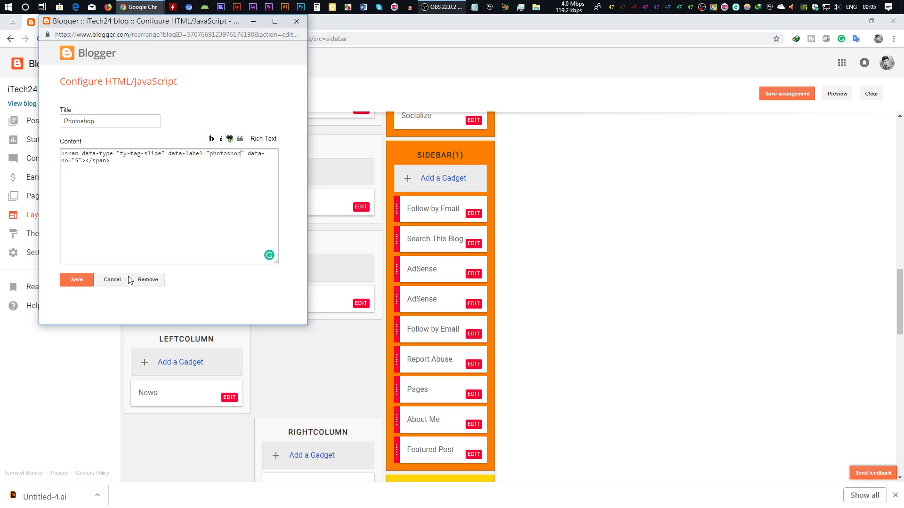
left_click(69, 280)
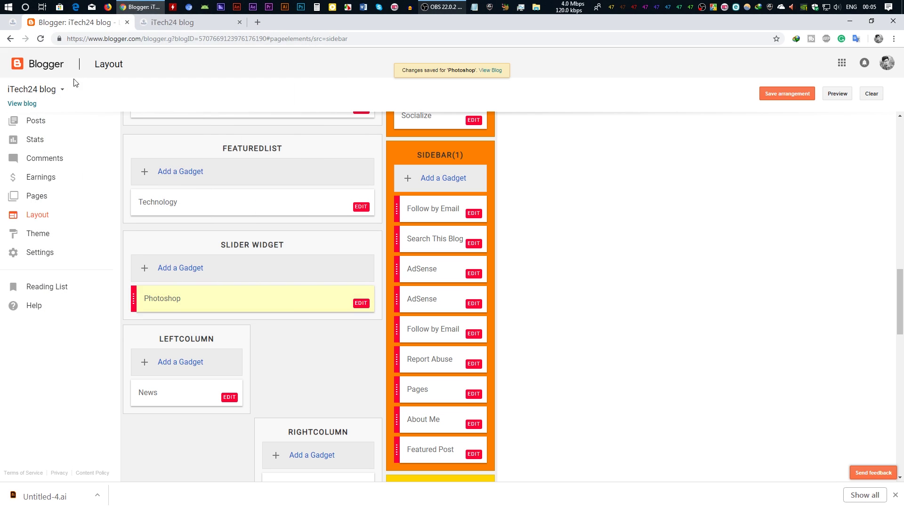
left_click(32, 104)
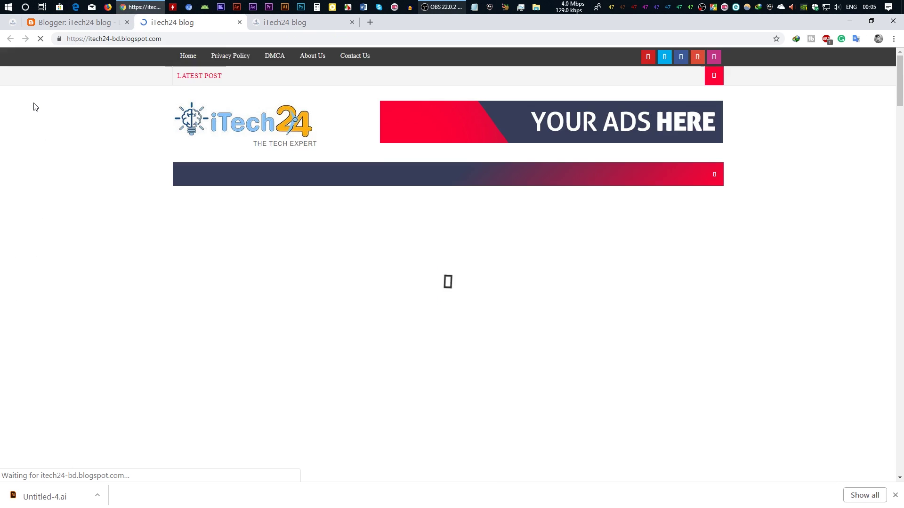
scroll(153, 327, "down", 15)
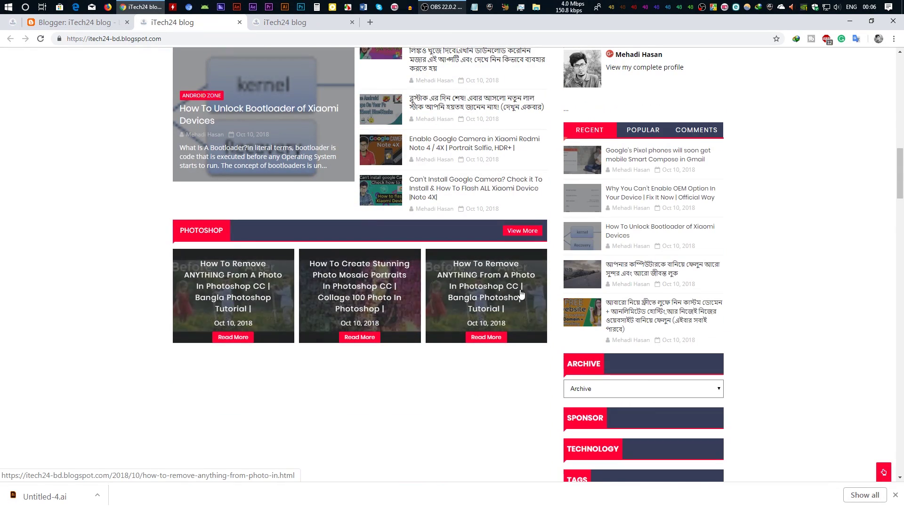
scroll(260, 304, "down", 4)
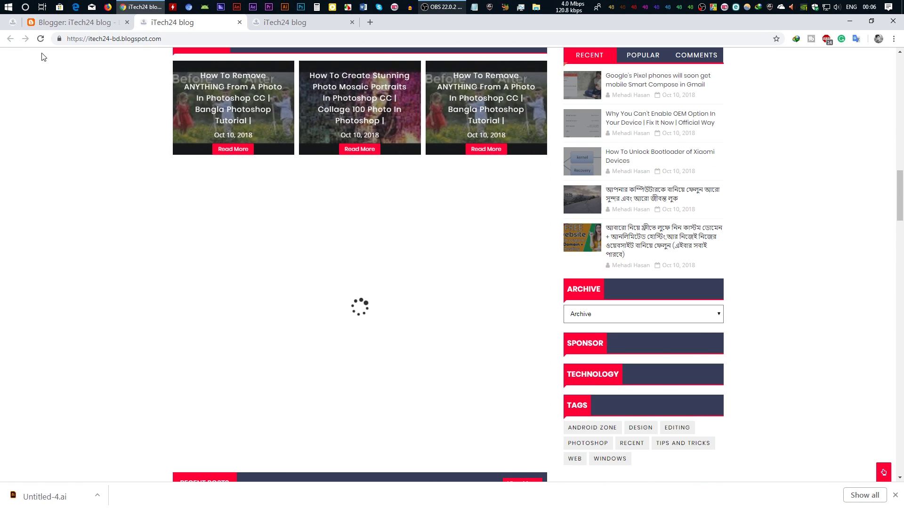
left_click(13, 22)
scroll(274, 369, "down", 7)
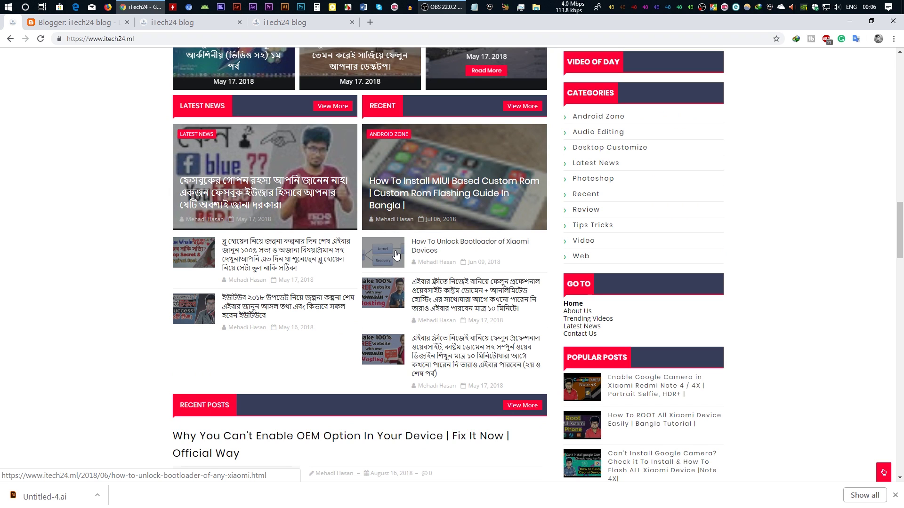
Step: Return to the layout and retitle the News gadget in the LeftColumn section as Tips and tricks
left_click(210, 27)
left_click(120, 28)
scroll(171, 283, "down", 2)
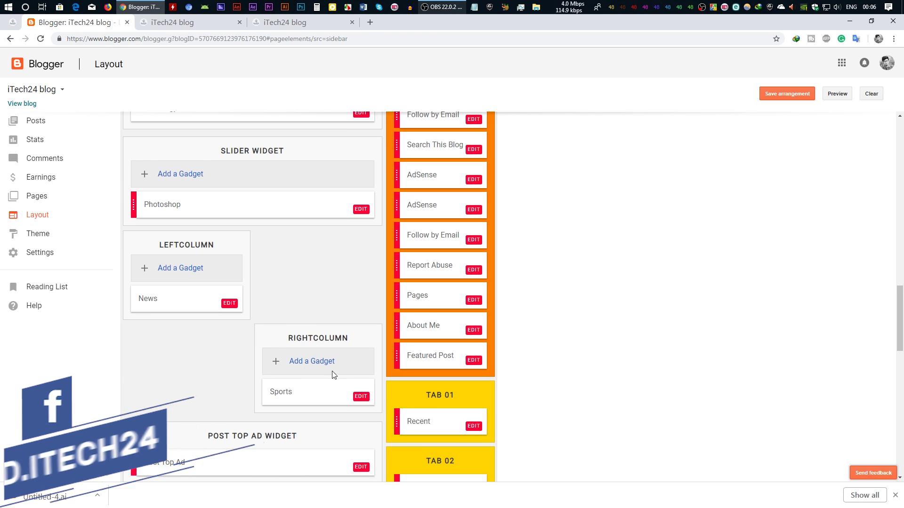
left_click(232, 306)
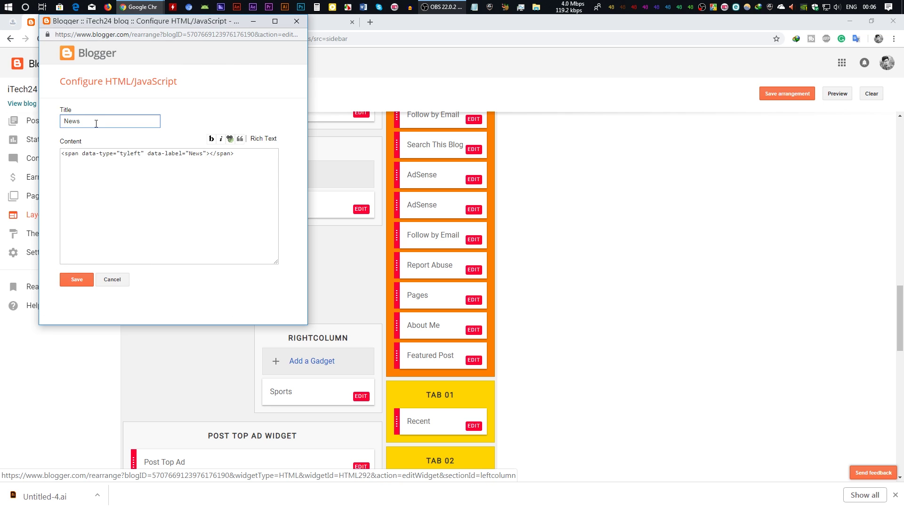
left_click_drag(96, 123, 62, 124)
key("BackSpace")
type("Tips and tricks")
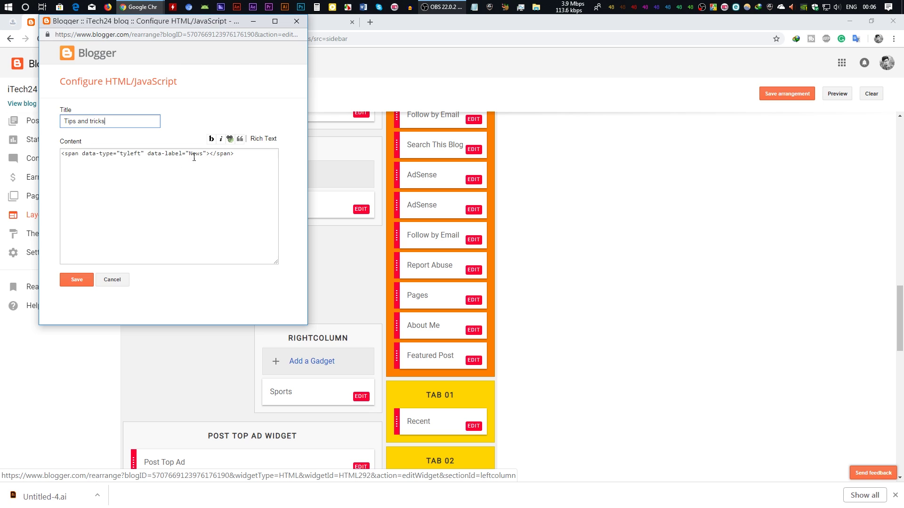
Step: Set the LeftColumn gadget's data-label to tips and tricks and save the gadget
left_click(202, 157)
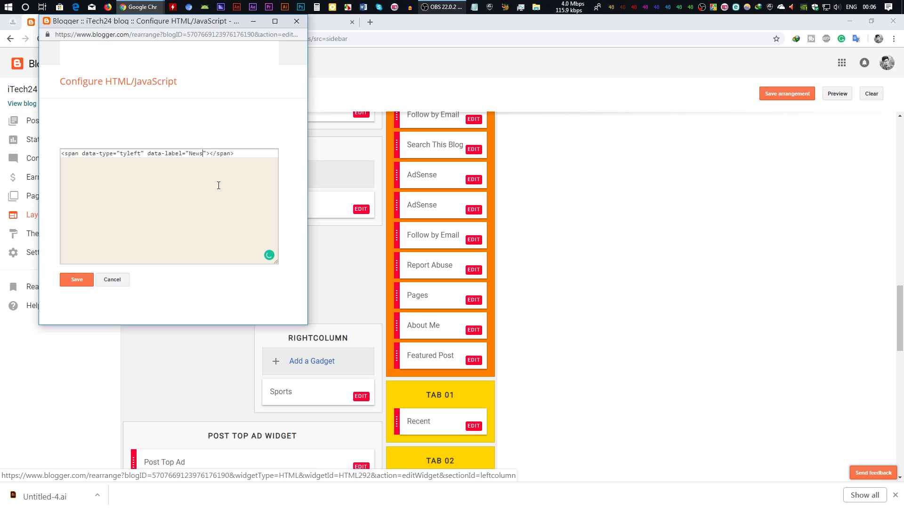
key("BackSpace")
key("BackSpace")
key("BackSpace")
key("BackSpace")
type("tips and tricks")
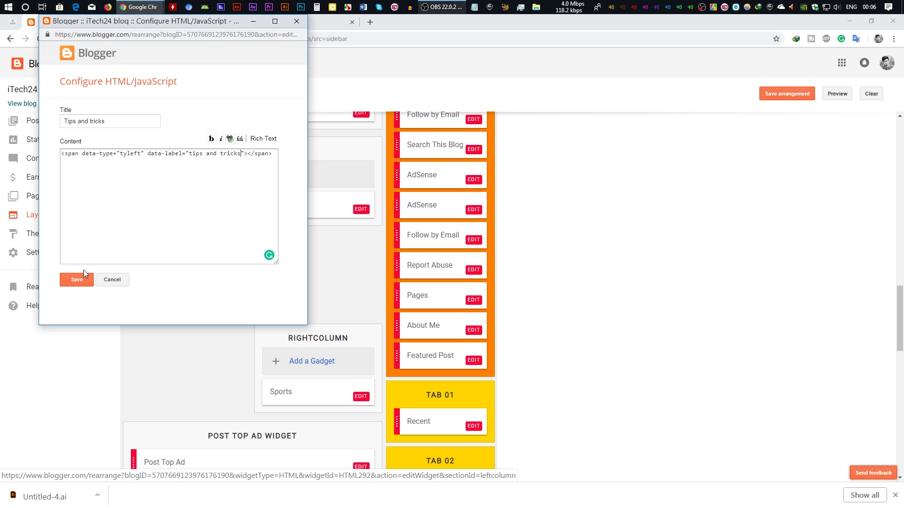
left_click(85, 280)
Step: View the live blog and check the Tips and Tricks block and the area above it
key("ctrl+Tab")
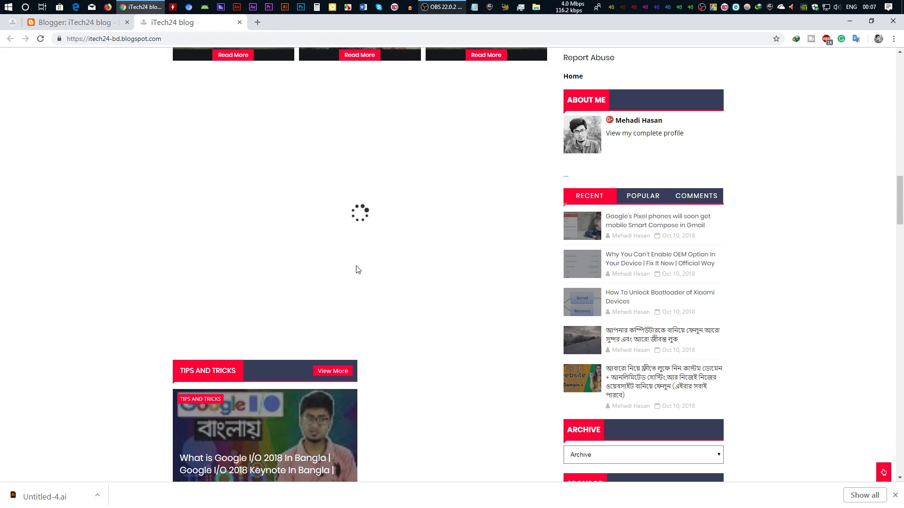
scroll(358, 269, "down", 2)
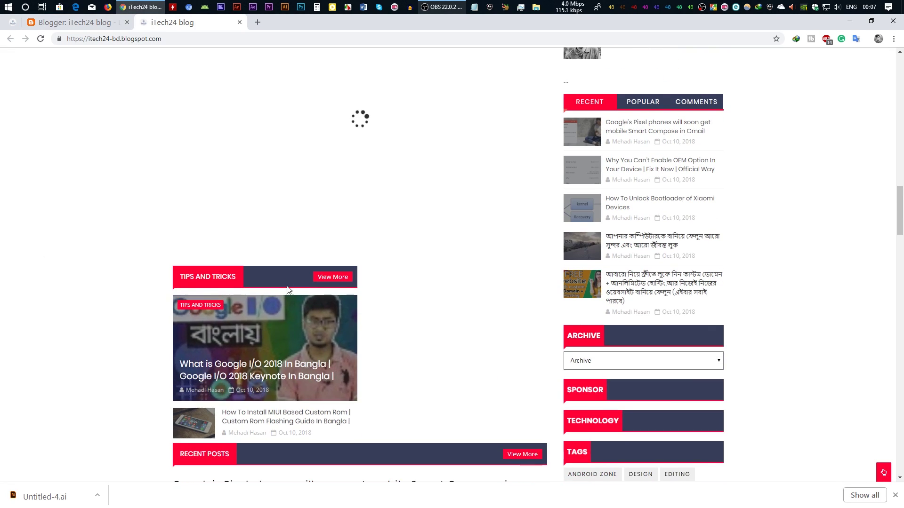
scroll(316, 277, "up", 2)
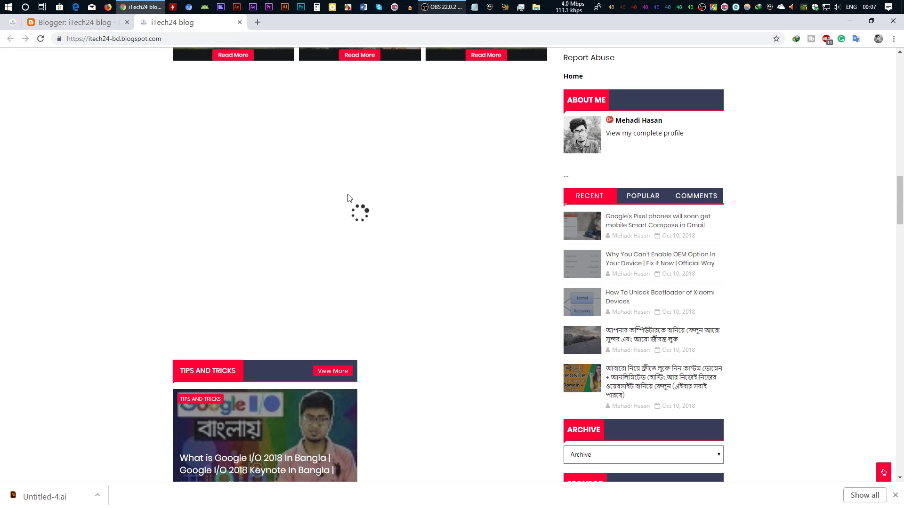
Step: In the RightColumn section's Sports gadget, set the data-label to windows and the title to Windows, and save the gadget
left_click(92, 18)
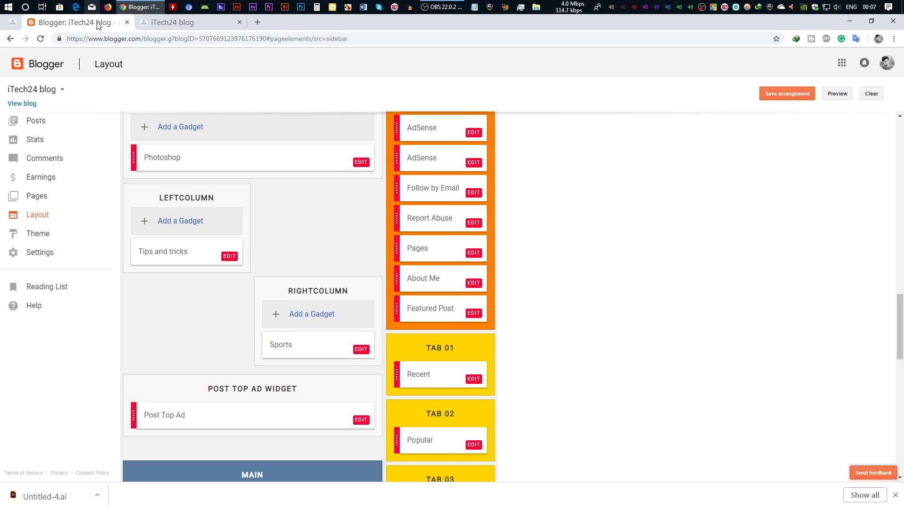
scroll(306, 242, "down", 2)
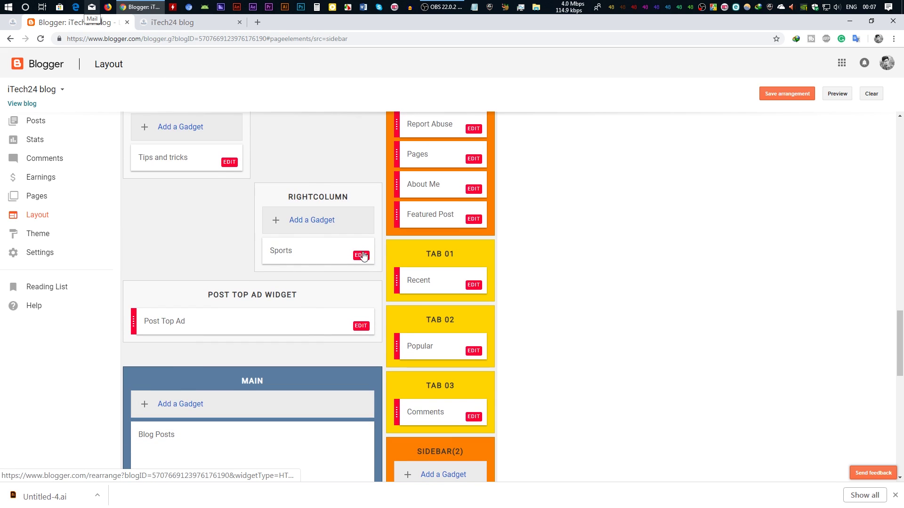
left_click(361, 255)
double_click(214, 156)
type("windows")
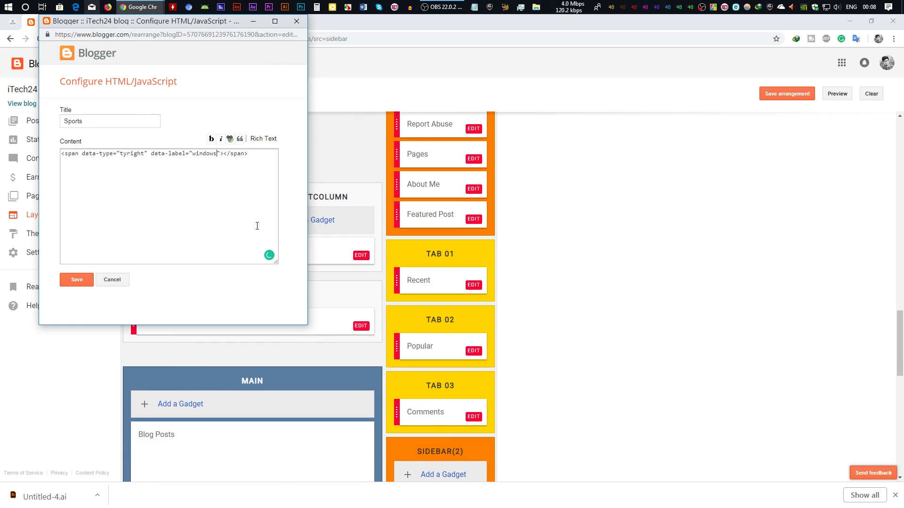
double_click(72, 121)
type("Windows")
left_click(83, 282)
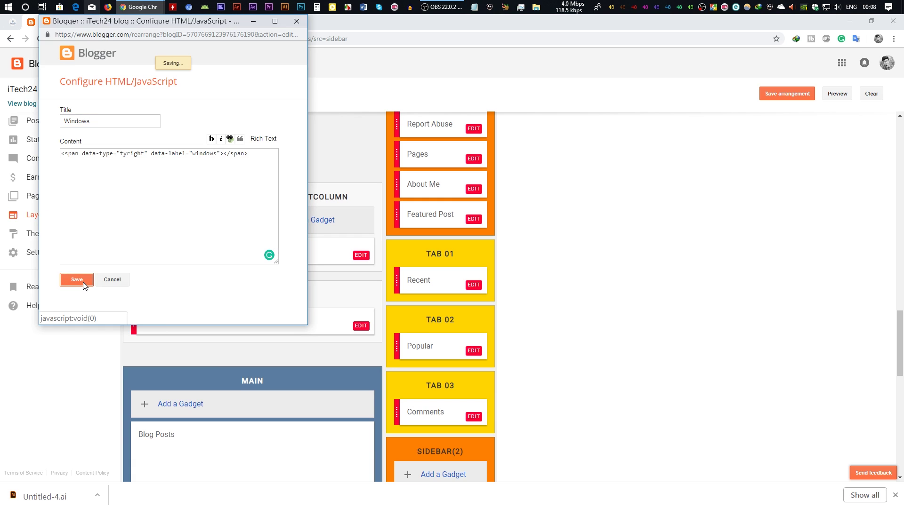
Step: Open the live blog afresh, close the older blog tab, and check the Tips and Tricks and Windows blocks
left_click(32, 111)
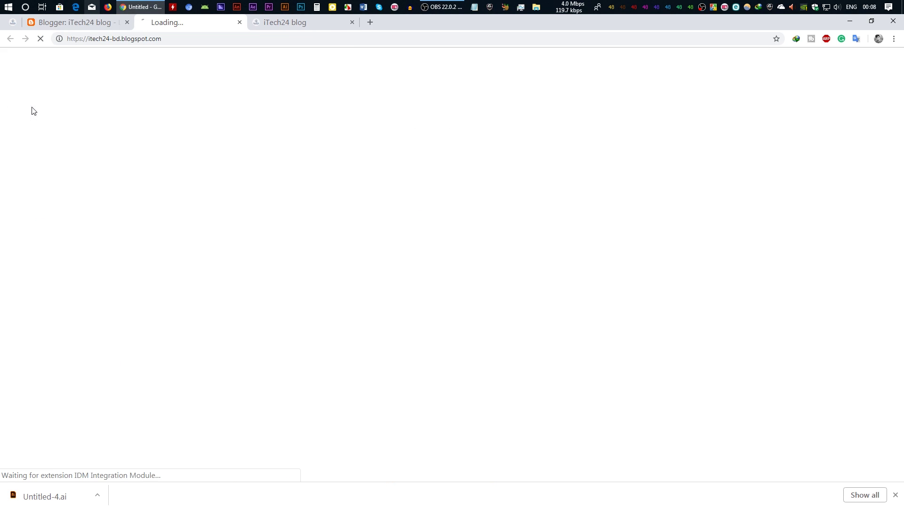
left_click(352, 22)
scroll(475, 261, "down", 10)
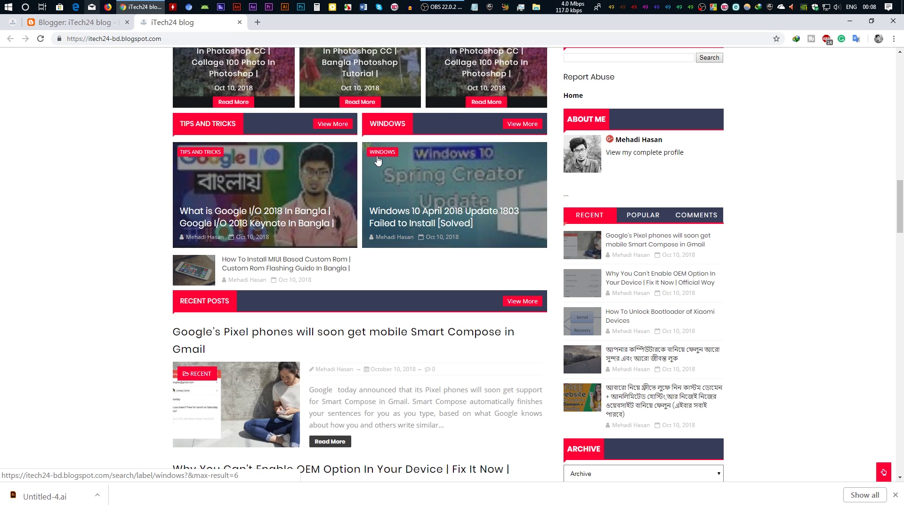
Step: Examine the live blog's recent posts, sidebar widgets and footer, and return to the featured blocks and social counter
scroll(390, 193, "down", 15)
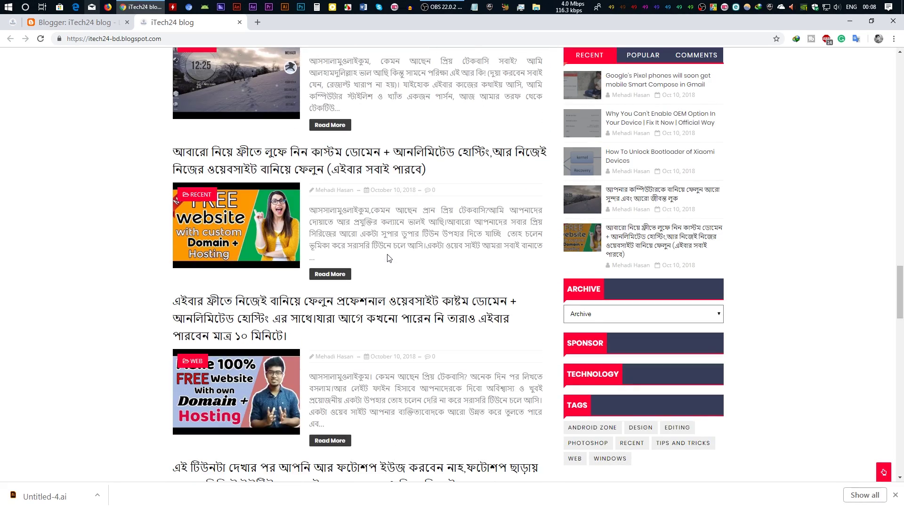
scroll(478, 329, "up", 8)
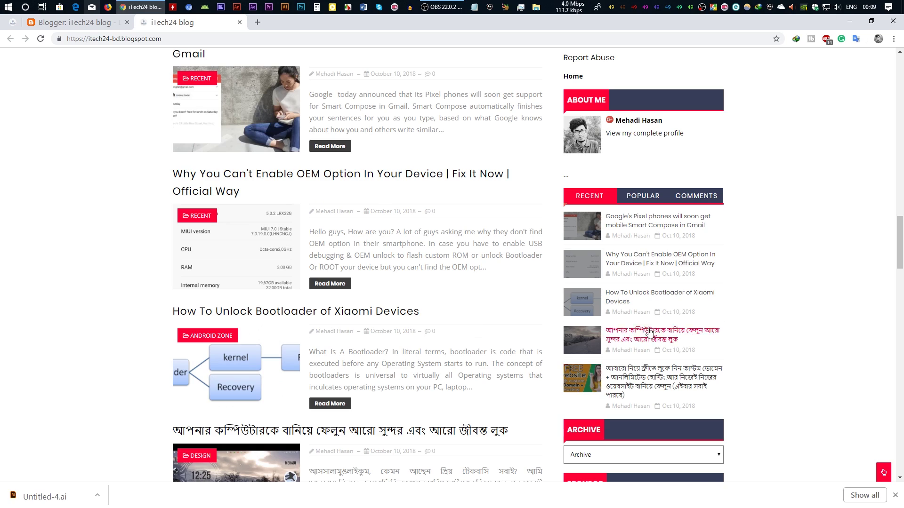
scroll(653, 349, "down", 4)
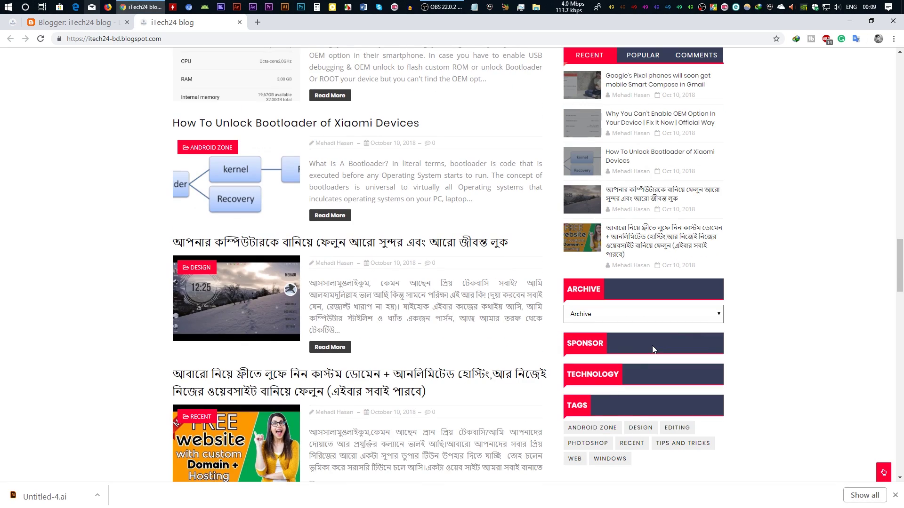
scroll(479, 346, "down", 10)
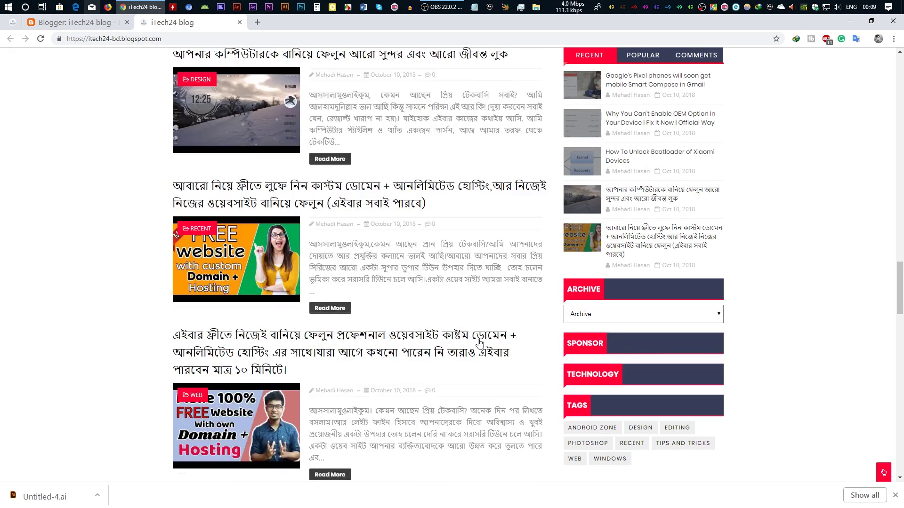
scroll(476, 378, "down", 15)
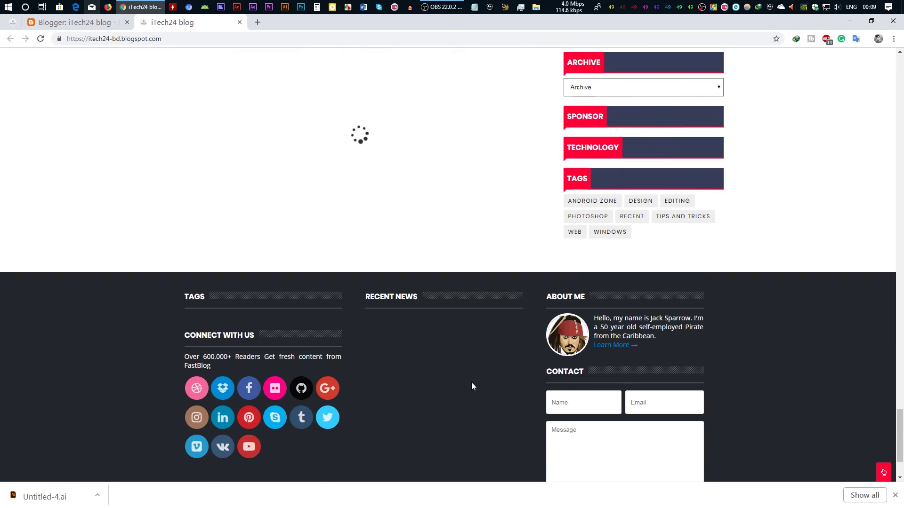
scroll(471, 382, "up", 4)
scroll(473, 382, "up", 15)
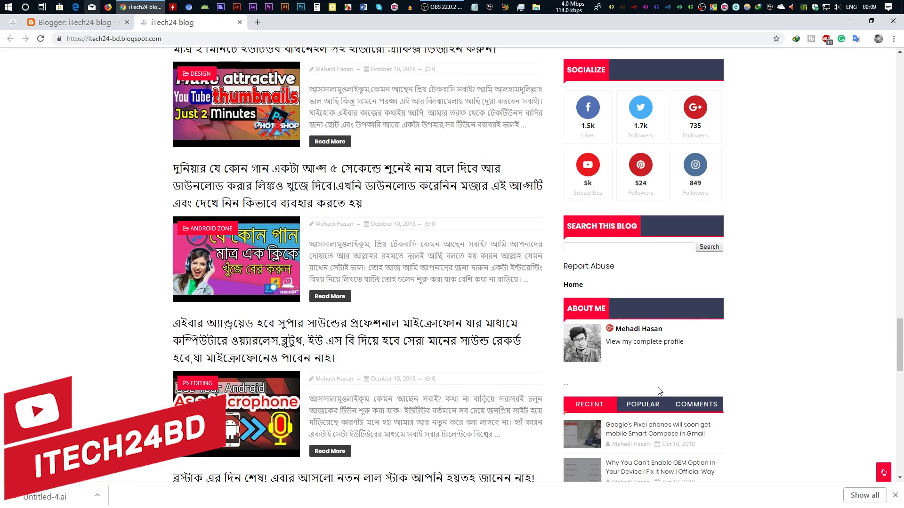
scroll(671, 344, "up", 15)
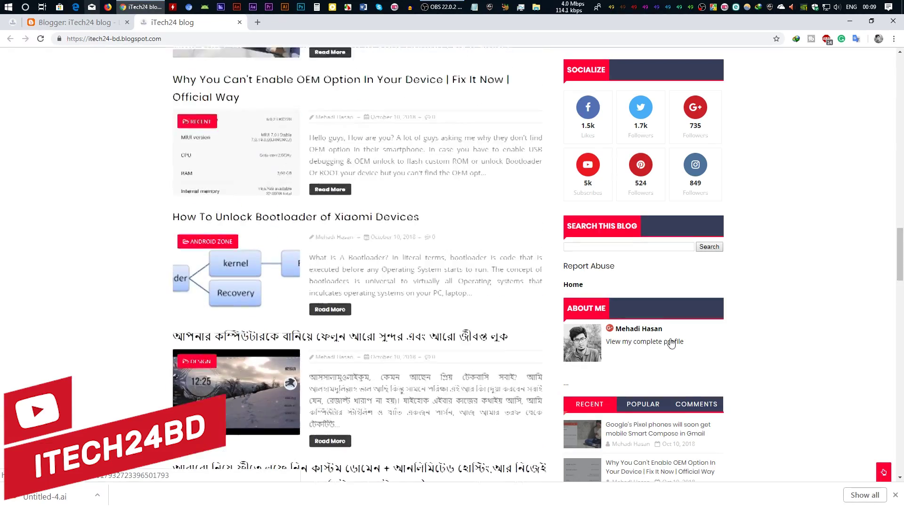
scroll(661, 357, "up", 18)
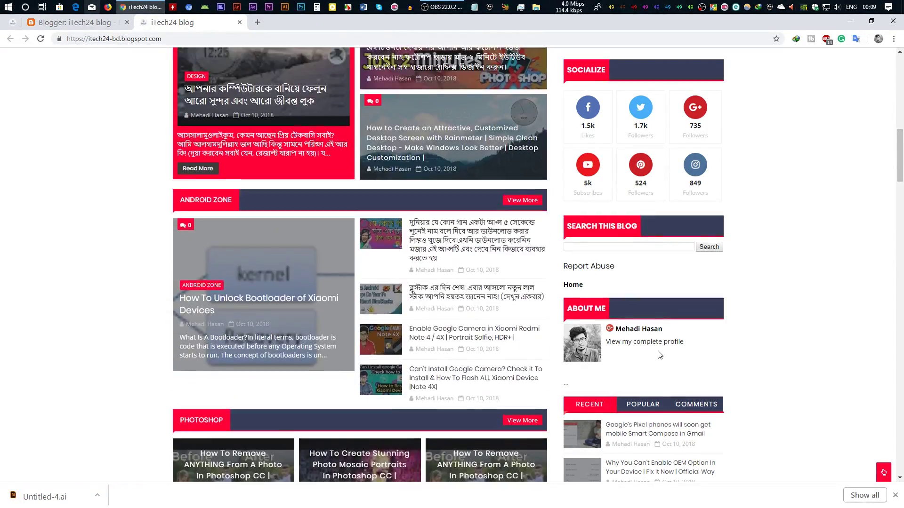
Step: Examine the live blog's featured blocks and sidebar widgets, from the social counter down to the tags
scroll(660, 354, "up", 5)
scroll(659, 354, "down", 8)
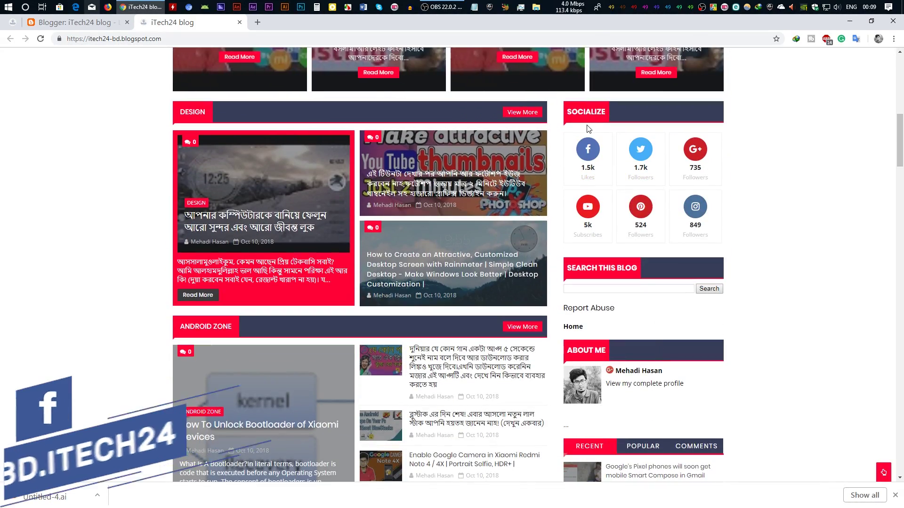
scroll(626, 179, "down", 3)
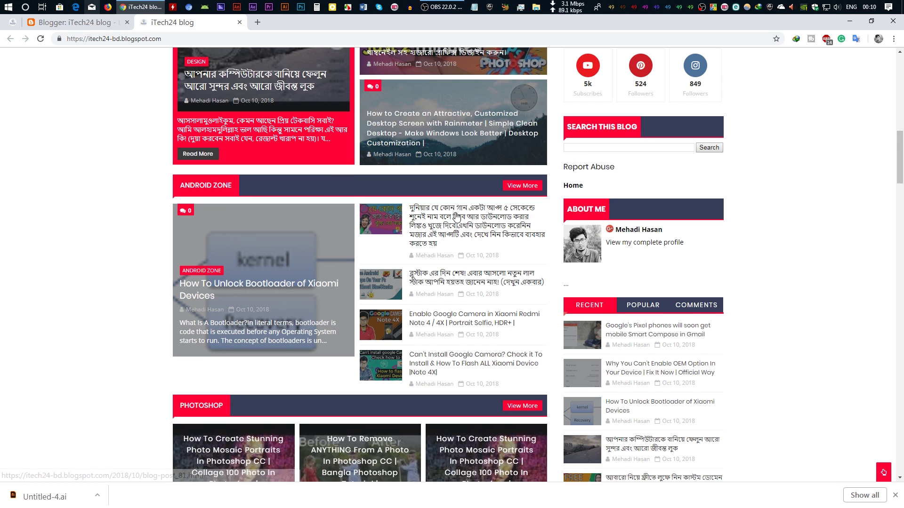
scroll(653, 184, "down", 3)
scroll(653, 184, "down", 2)
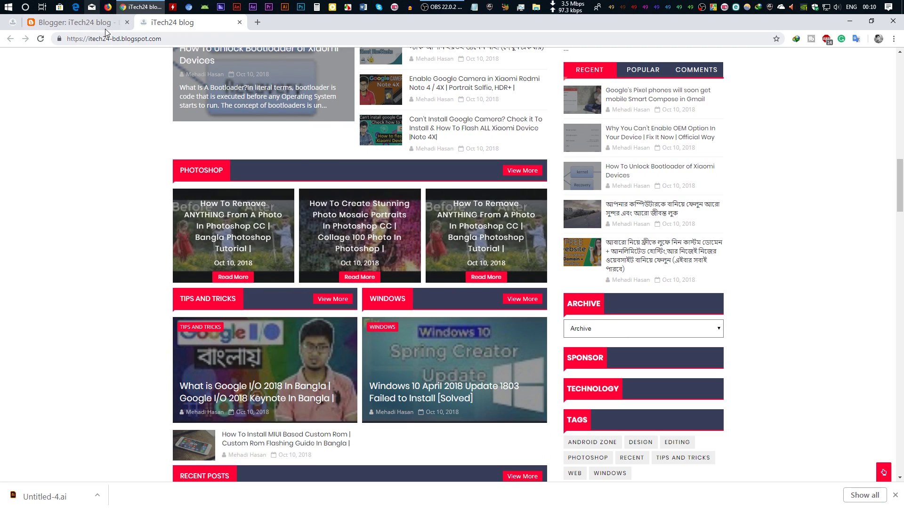
Step: Return to the Blogger layout and remove the second Follow by Email gadget, below the AdSense gadgets, from the Sidebar(1) section
left_click(75, 22)
scroll(386, 294, "up", 6)
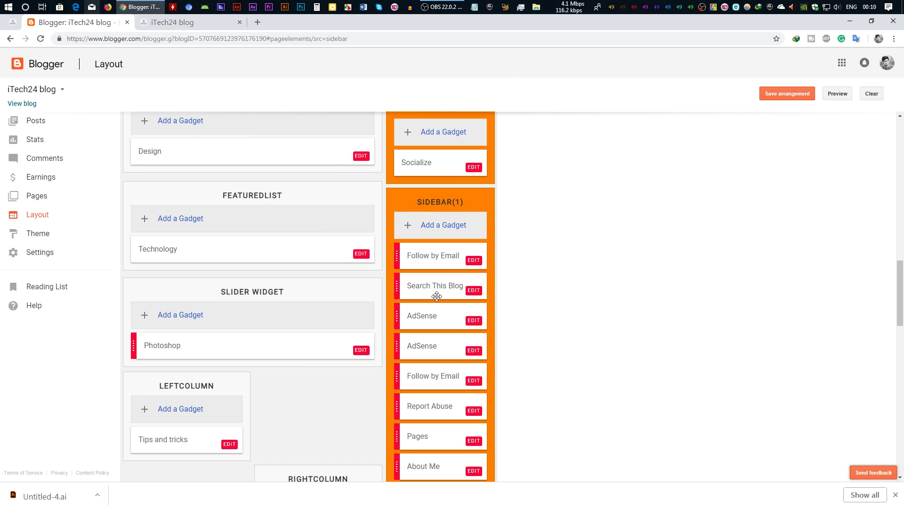
scroll(437, 295, "up", 2)
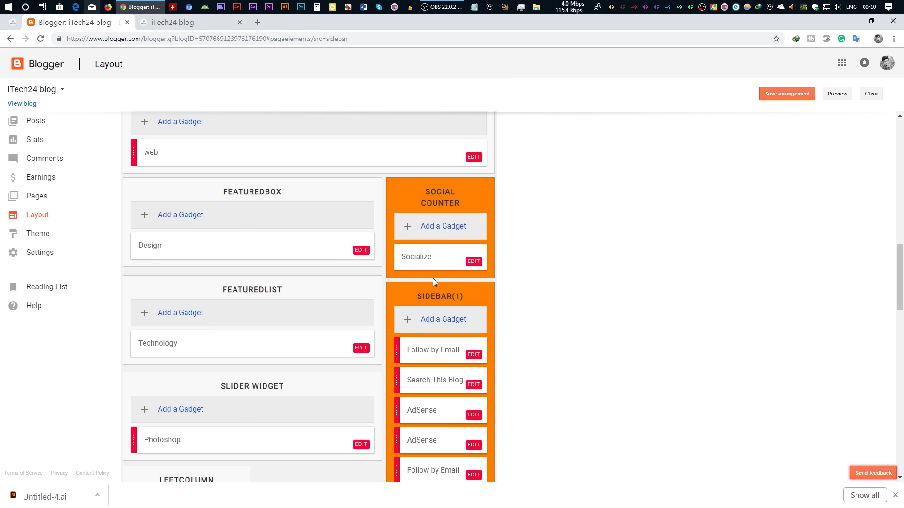
scroll(433, 278, "down", 2)
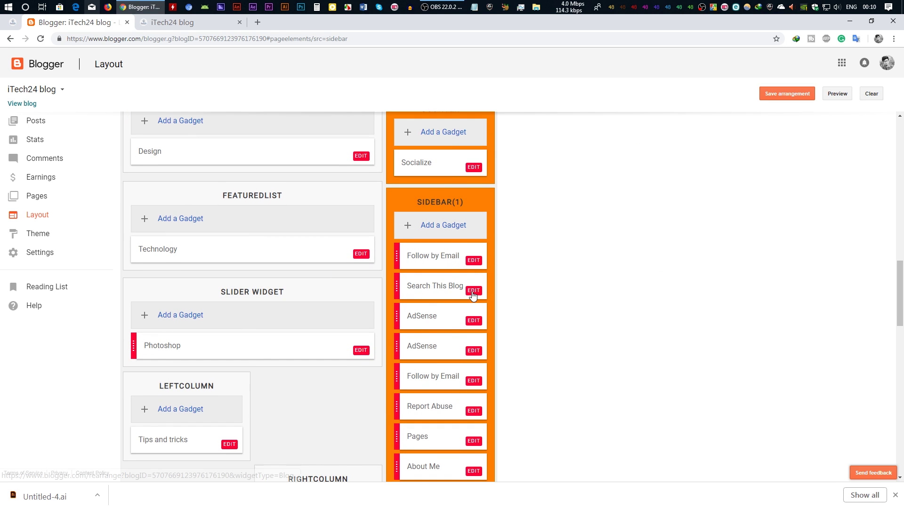
scroll(471, 294, "down", 2)
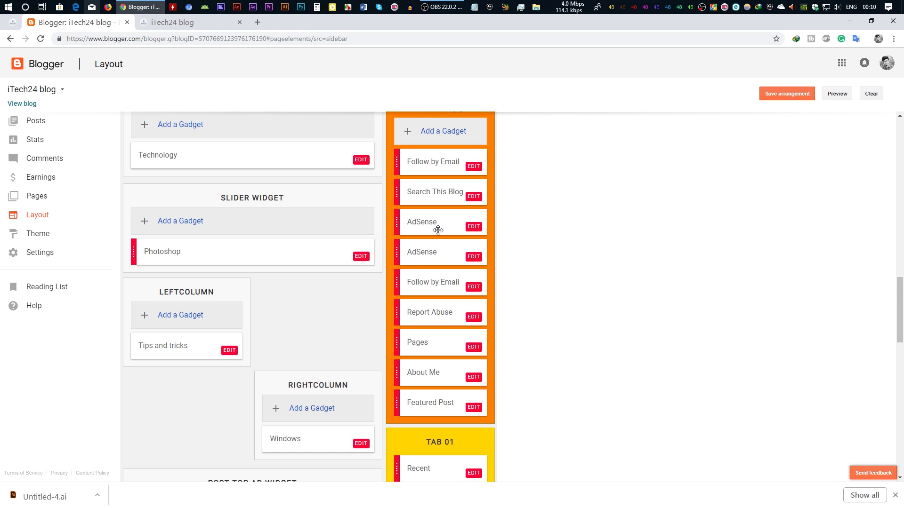
scroll(442, 240, "down", 1)
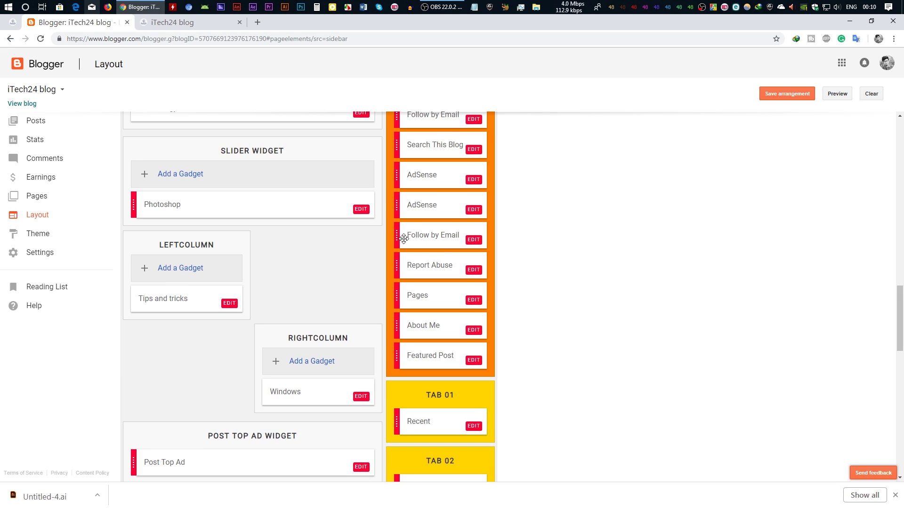
left_click(473, 240)
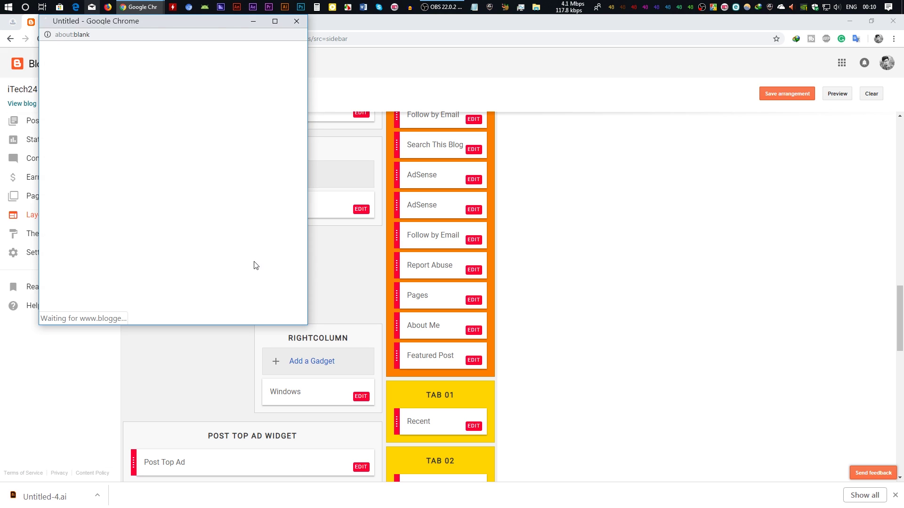
left_click(158, 210)
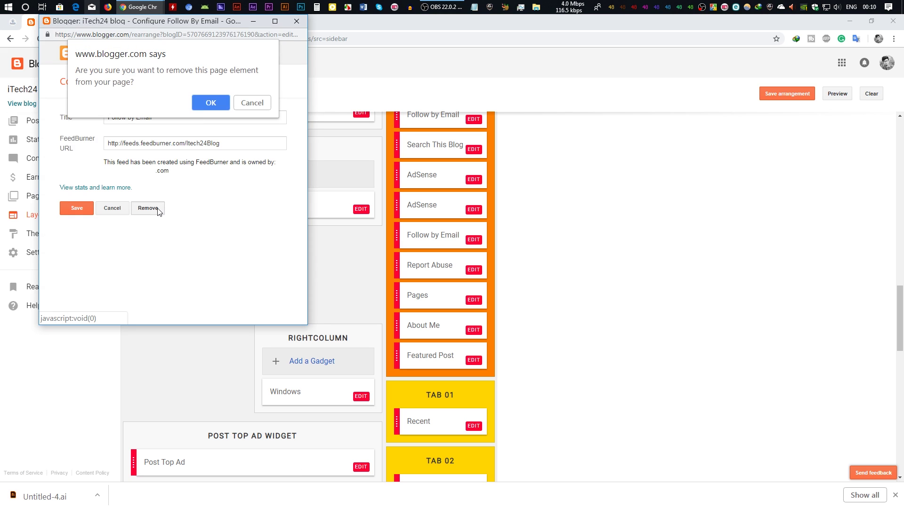
left_click(210, 102)
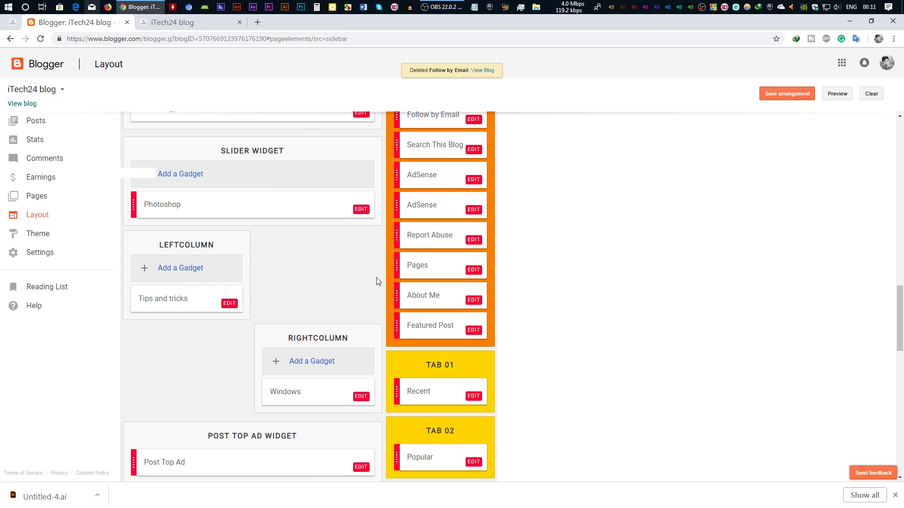
Step: Remove the Report Abuse, Pages and About Me gadgets from the Sidebar(1) section
left_click(474, 241)
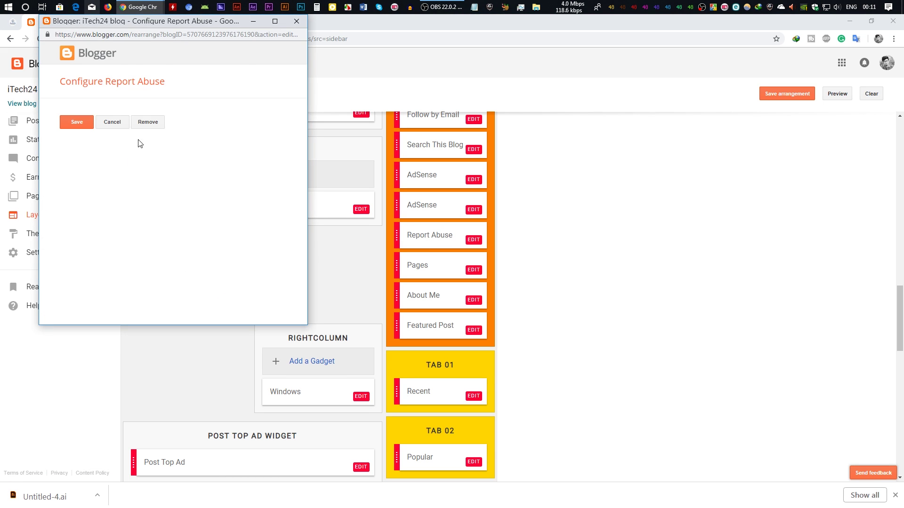
left_click(146, 123)
left_click(210, 103)
left_click(474, 240)
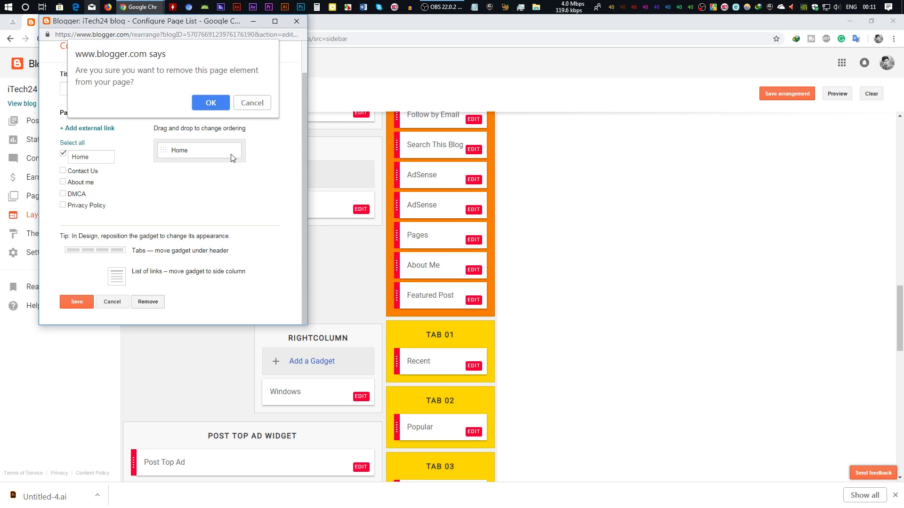
left_click(211, 103)
left_click(474, 269)
left_click(113, 188)
Step: Open the live blog and check the sidebar between the social counter and the recent posts tabs
left_click(33, 89)
left_click(21, 103)
scroll(633, 205, "down", 10)
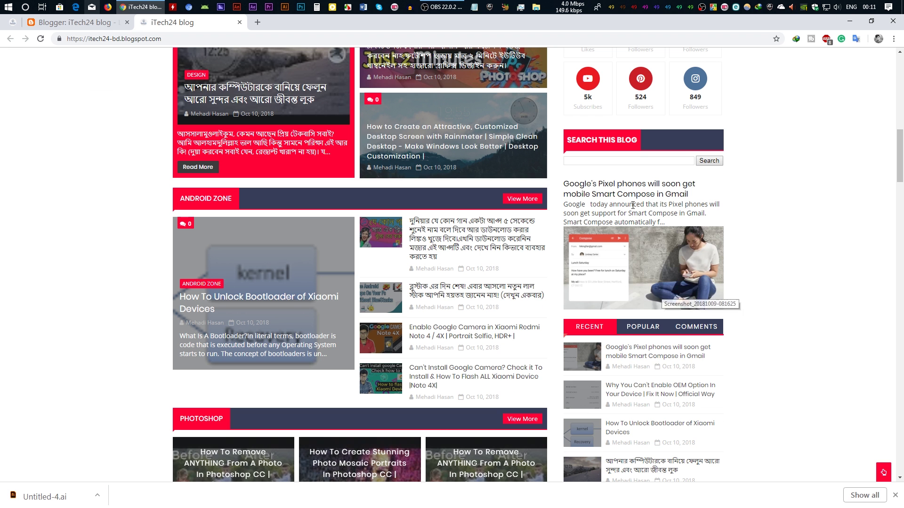
scroll(613, 167, "up", 2)
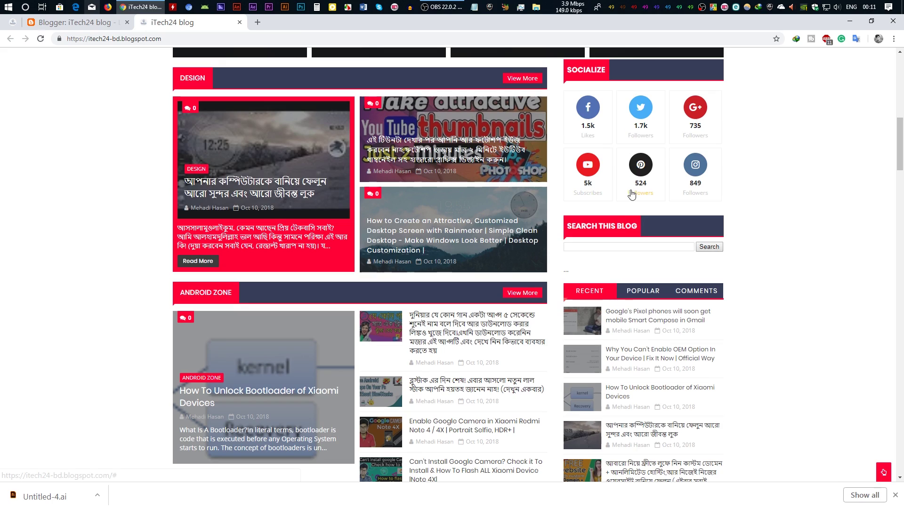
scroll(632, 207, "down", 2)
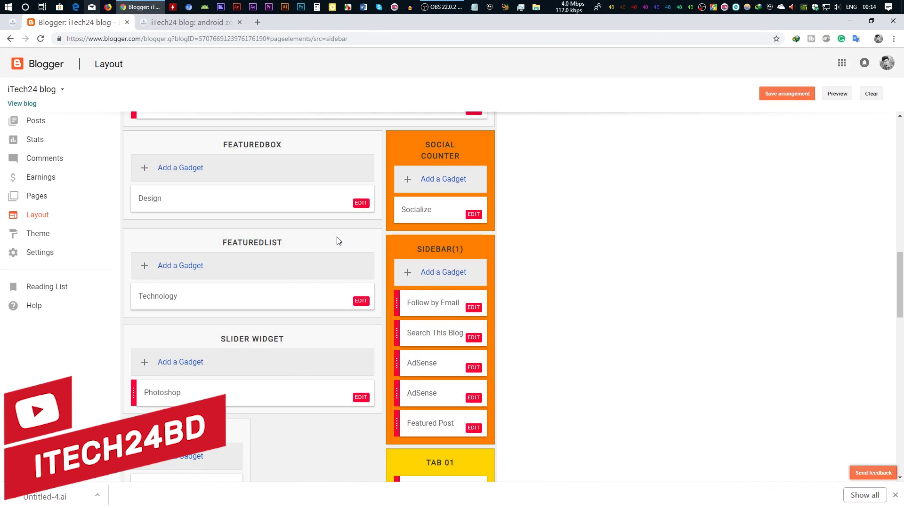
Step: Open the live blog afresh from the layout page, close the older blog tab, and review the page from header to recent posts
scroll(174, 151, "up", 7)
left_click(27, 104)
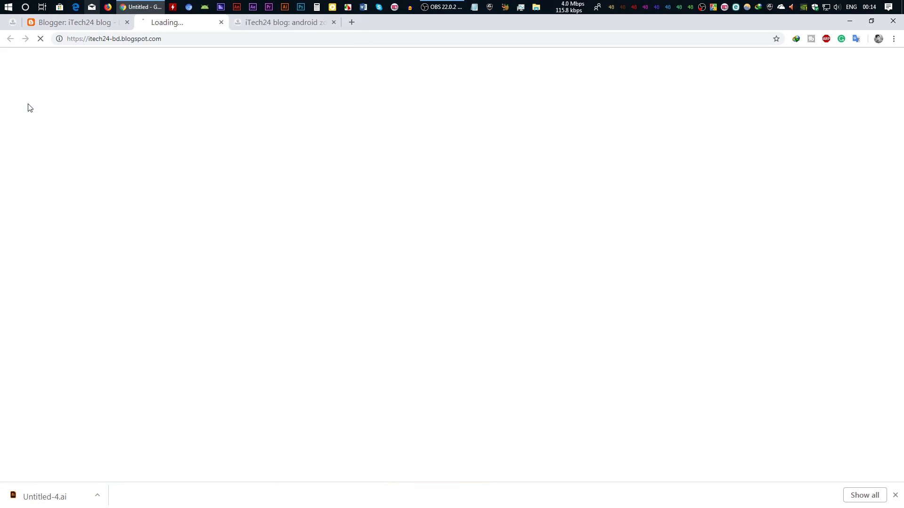
left_click(352, 22)
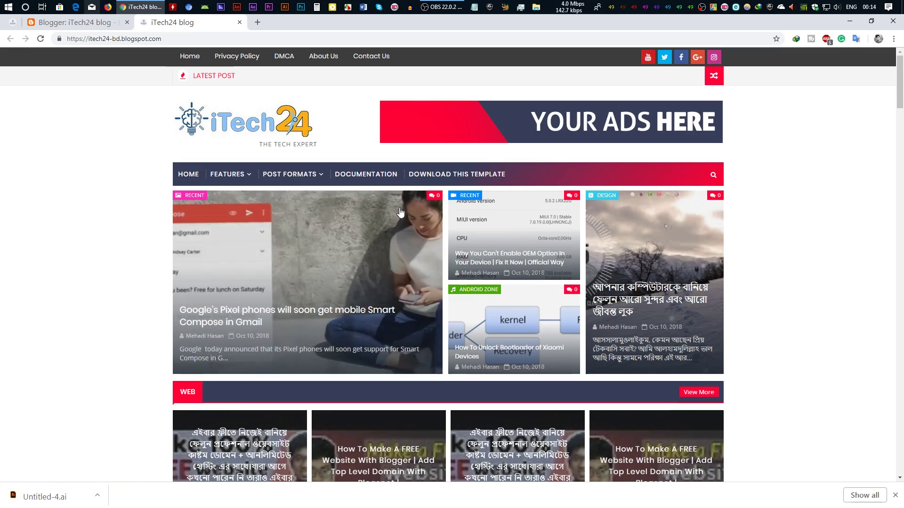
scroll(392, 181, "down", 3)
scroll(391, 181, "down", 3)
scroll(338, 197, "up", 8)
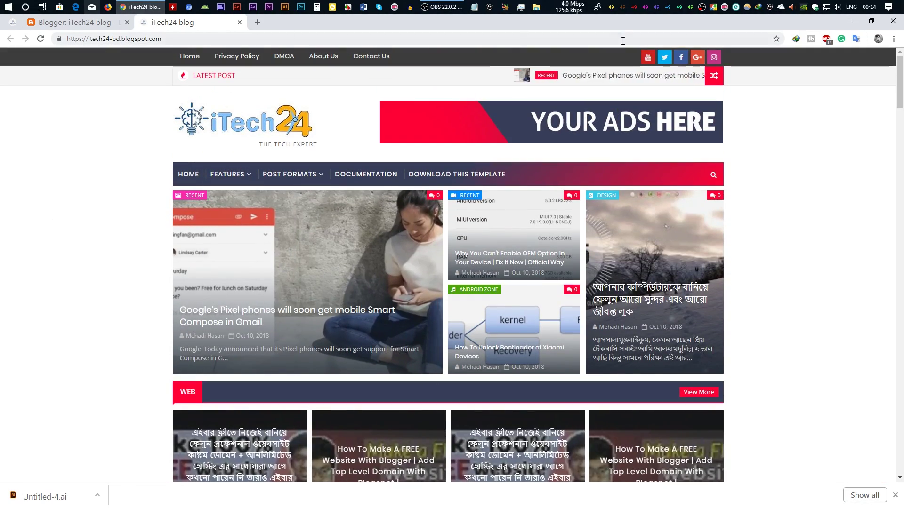
scroll(630, 258, "down", 15)
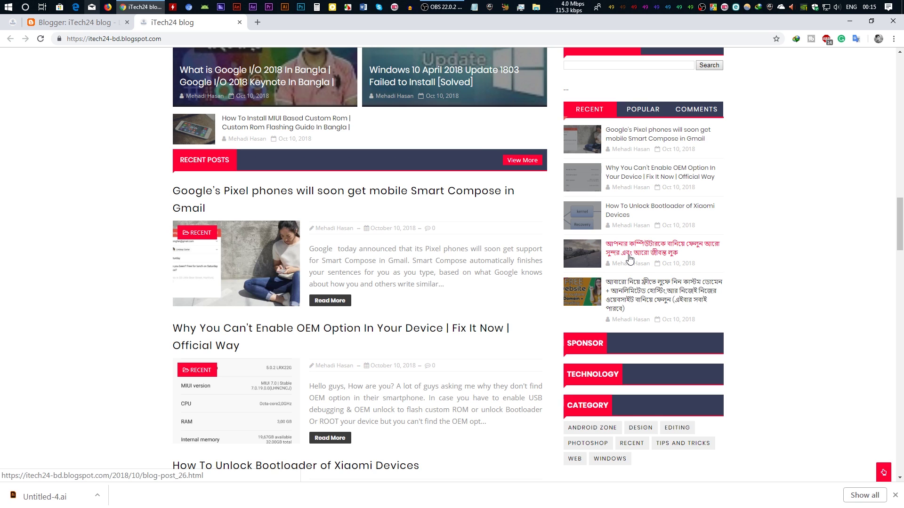